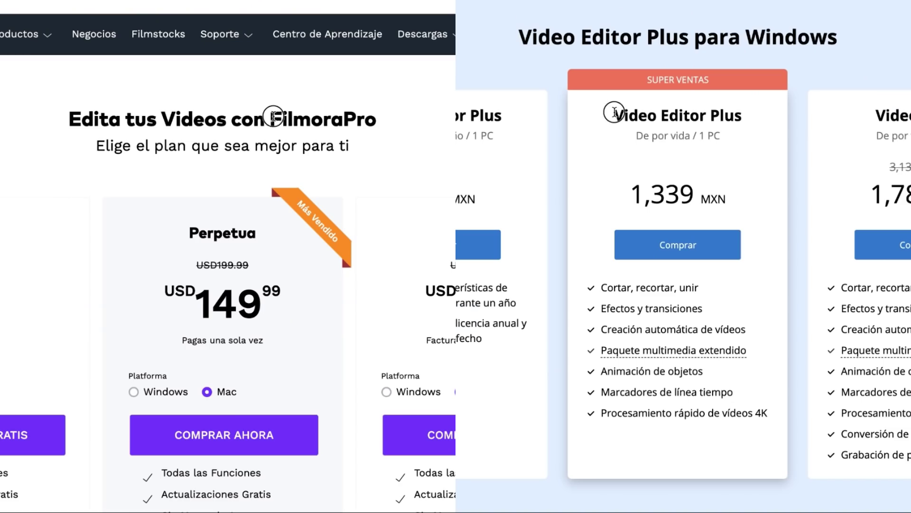
# Compare the FilmoraPro perpetual plan and its price with the lifetime Video Editor Plus licence and its price
pyautogui.moveTo(614, 113); pyautogui.dragTo(707, 137)
pyautogui.moveTo(274, 116); pyautogui.dragTo(377, 119)
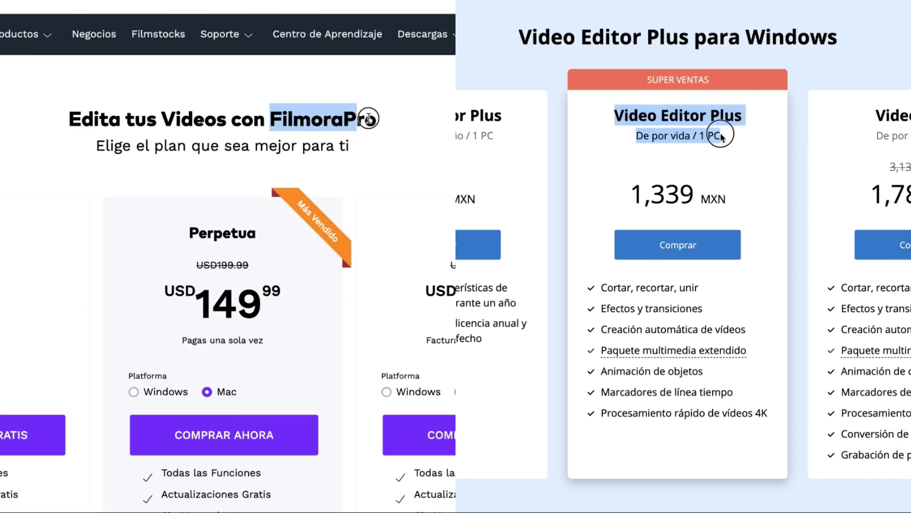
pyautogui.moveTo(708, 137); pyautogui.dragTo(725, 138)
pyautogui.moveTo(196, 292); pyautogui.dragTo(246, 304)
pyautogui.moveTo(631, 190); pyautogui.dragTo(705, 194)
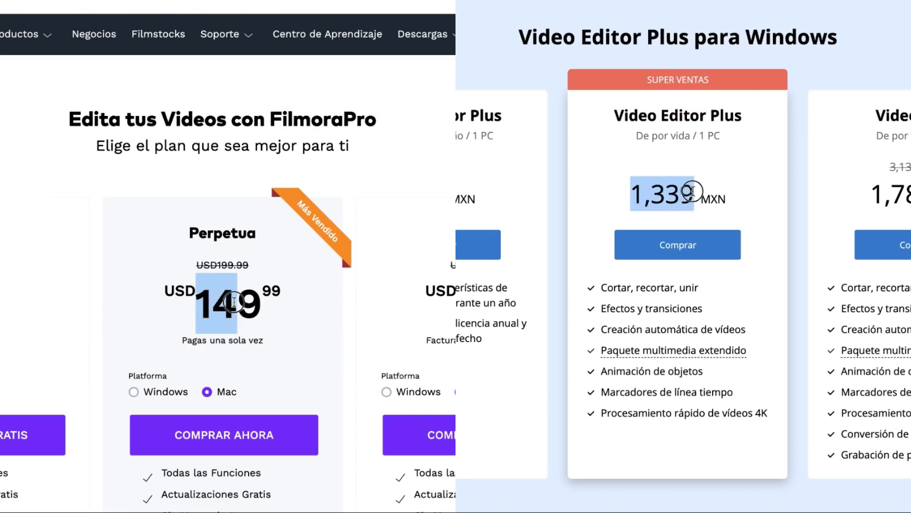
pyautogui.moveTo(246, 304); pyautogui.dragTo(283, 306)
pyautogui.moveTo(705, 195); pyautogui.dragTo(747, 186)
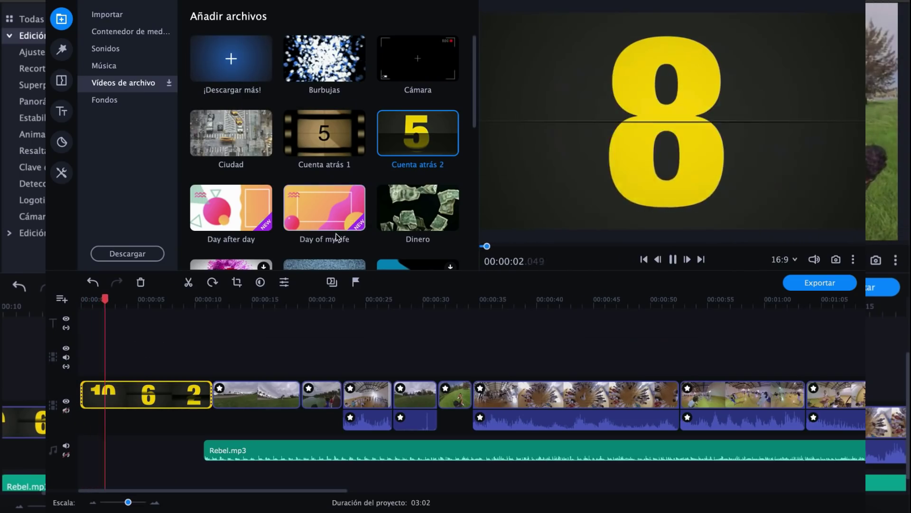
# Place the Cámara stock video on the overlay track at about 17 seconds
pyautogui.click(275, 299)
pyautogui.moveTo(418, 58); pyautogui.dragTo(273, 356)
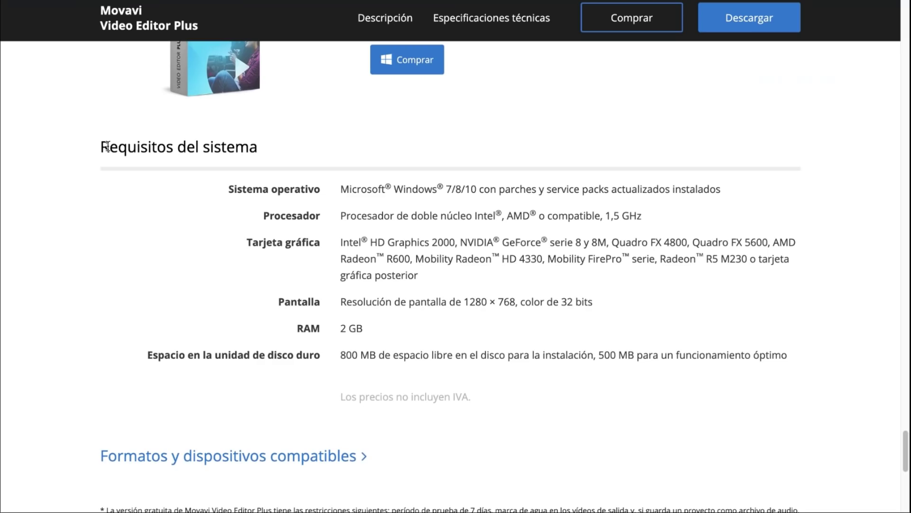
# Examine the Video Editor Plus system requirements, especially the hard disk space and RAM entries
pyautogui.moveTo(115, 147); pyautogui.dragTo(254, 152)
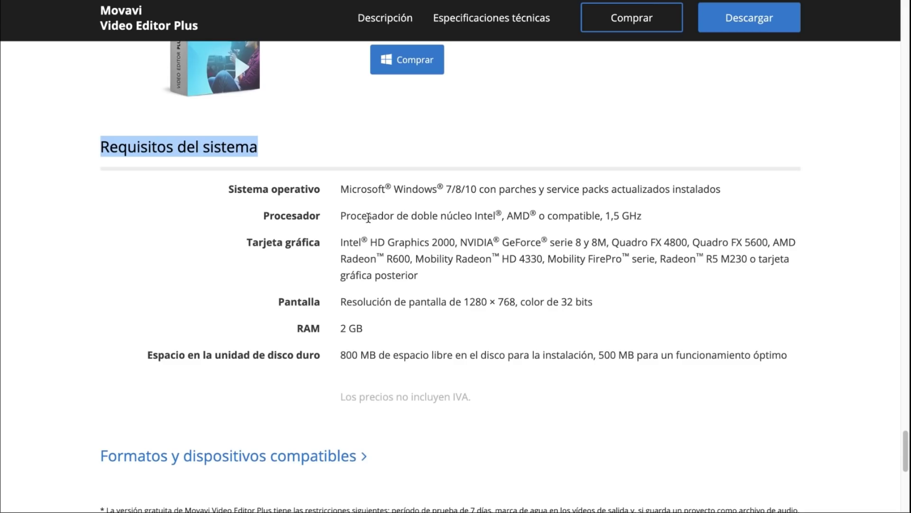
pyautogui.moveTo(149, 356); pyautogui.dragTo(757, 352)
pyautogui.moveTo(298, 326); pyautogui.dragTo(340, 330)
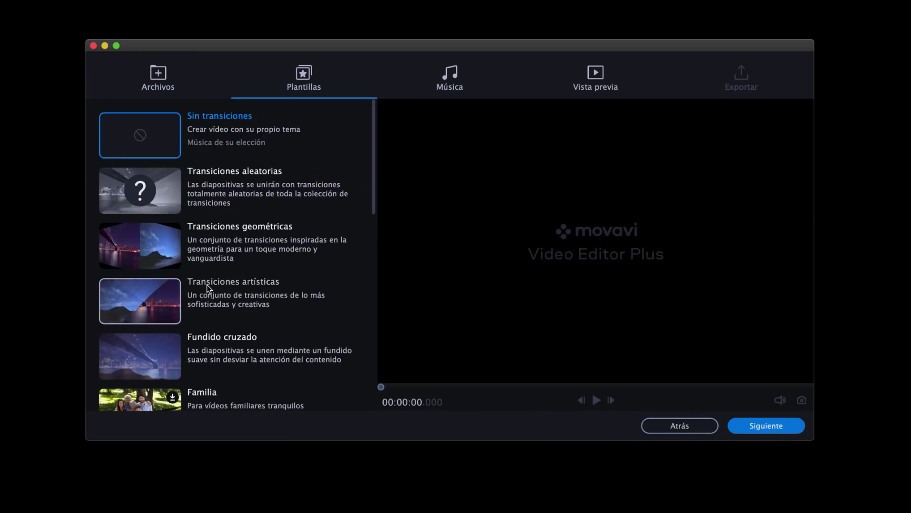
# Replace the Carpe diem track with Hallazgo as the quick video's music
pyautogui.scroll(-10, 153, 326)
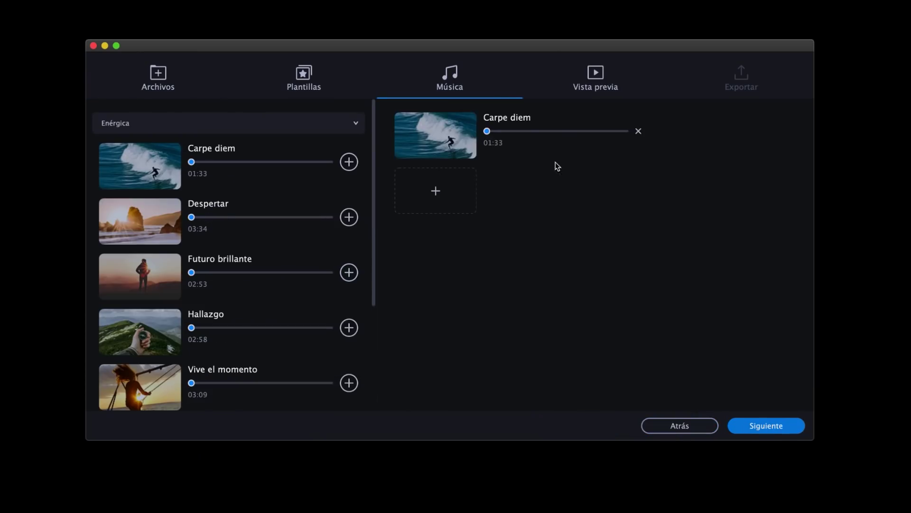
pyautogui.click(638, 132)
pyautogui.click(349, 327)
pyautogui.click(431, 199)
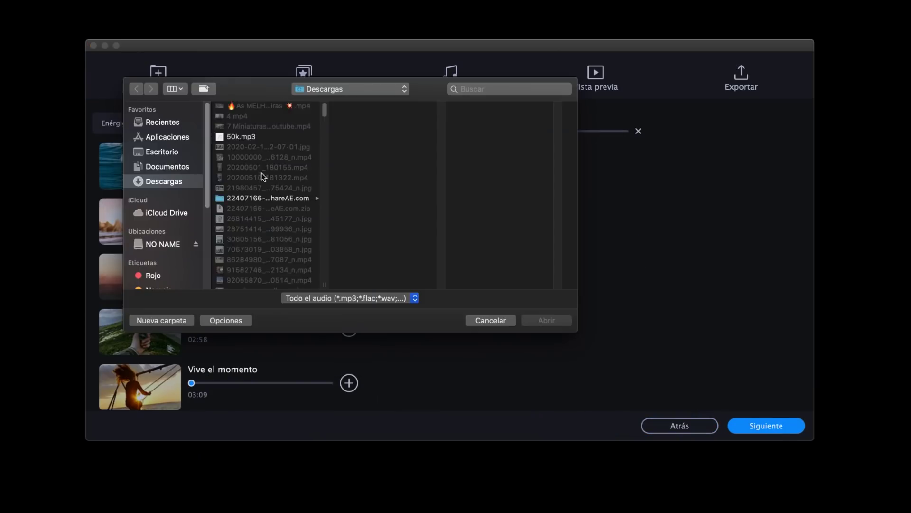
pyautogui.press('Escape')
pyautogui.click(638, 131)
pyautogui.click(591, 241)
pyautogui.click(488, 319)
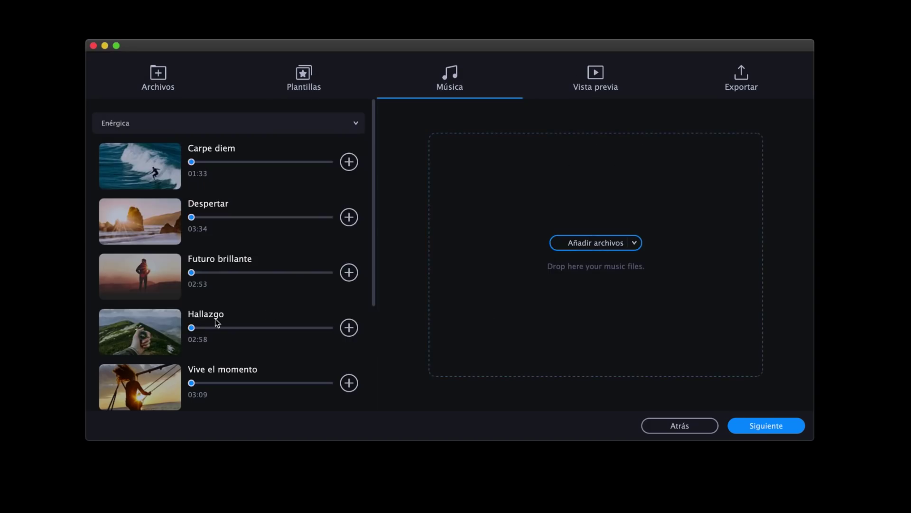
pyautogui.click(349, 327)
# Continue to the quick video's preview, turn off its opening and closing titles, and play the result
pyautogui.click(766, 426)
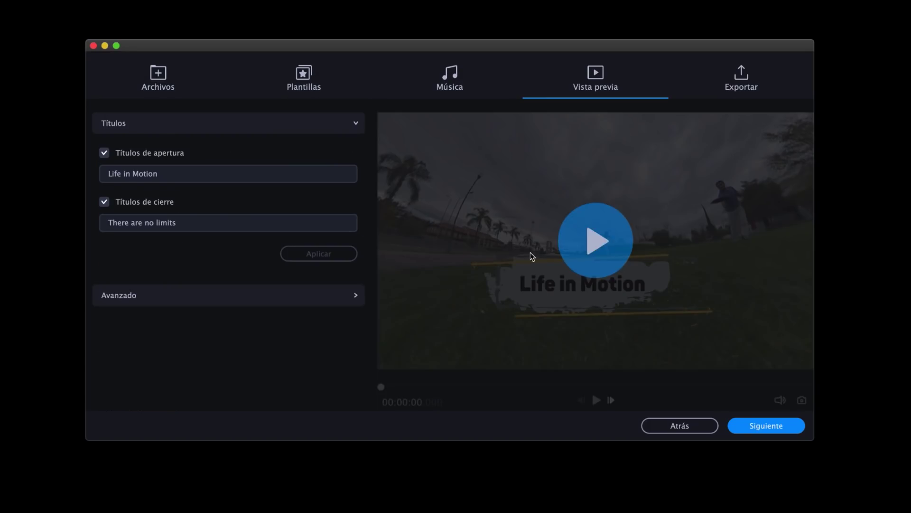
pyautogui.click(104, 152)
pyautogui.click(104, 202)
pyautogui.click(595, 403)
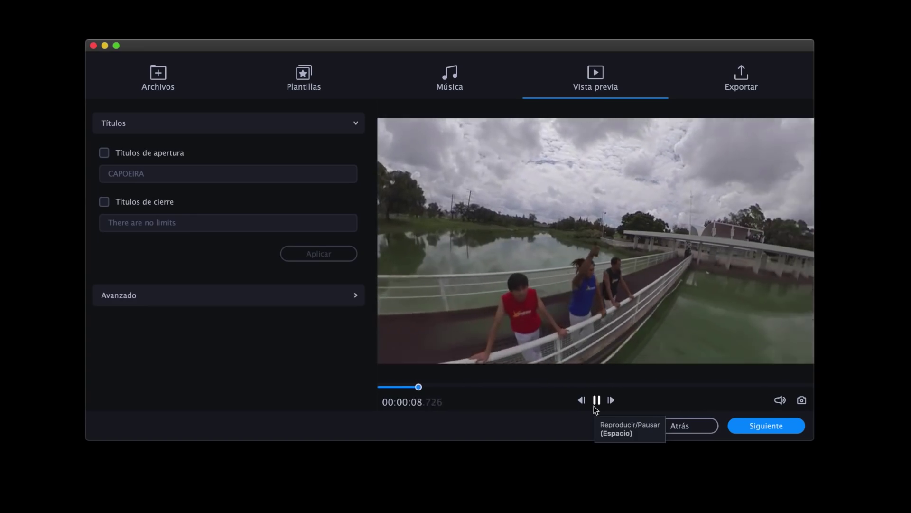
pyautogui.click(596, 401)
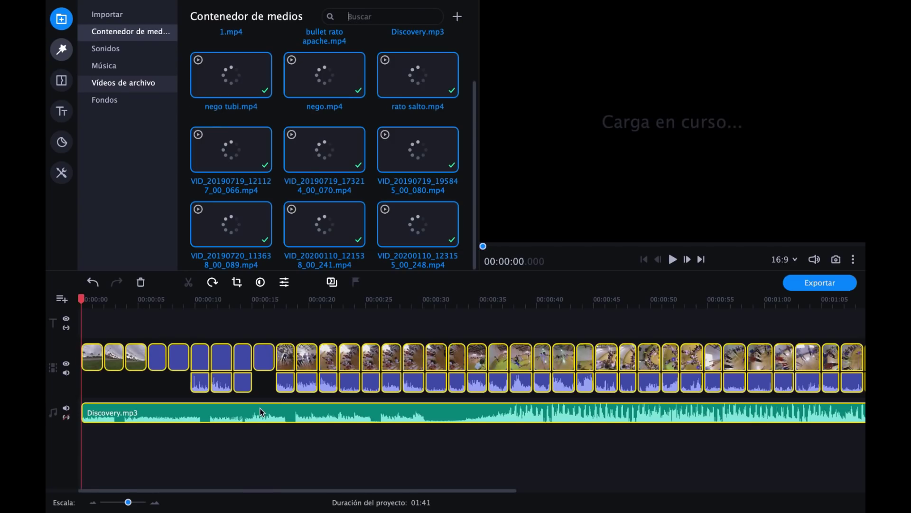
# Select the Discovery.mp3 clip at about 16 seconds on the timeline and bring up its available clip commands
pyautogui.click(260, 408)
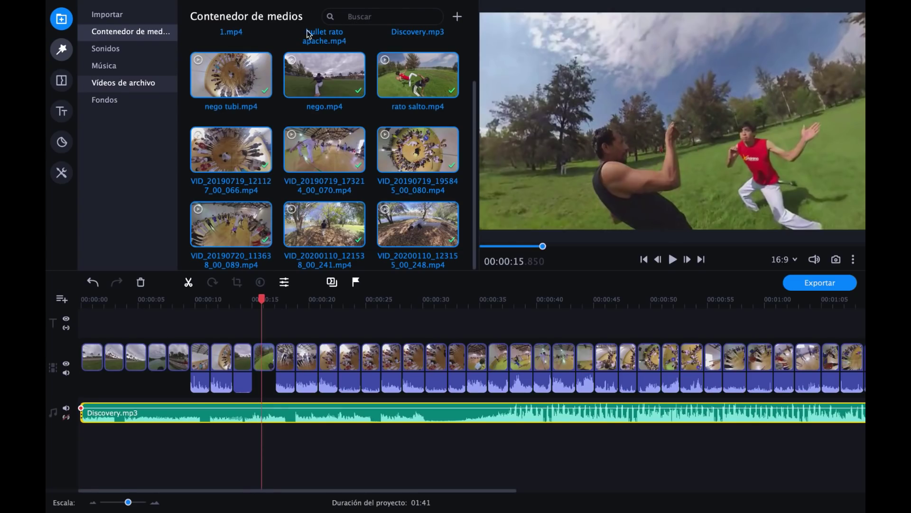
pyautogui.rightClick(292, 416)
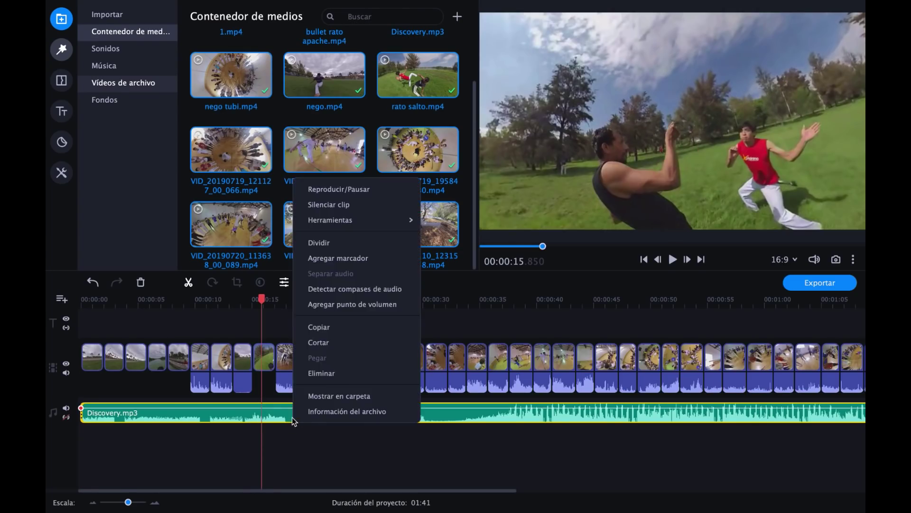
pyautogui.click(326, 281)
pyautogui.click(275, 87)
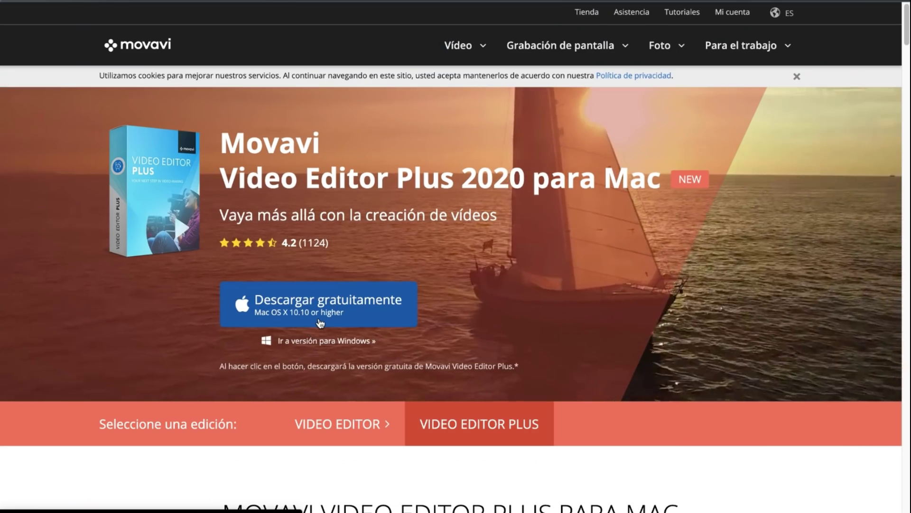
# Download the free Video Editor Plus 2020 for Mac and check the bundle name in the shopping cart
pyautogui.click(320, 322)
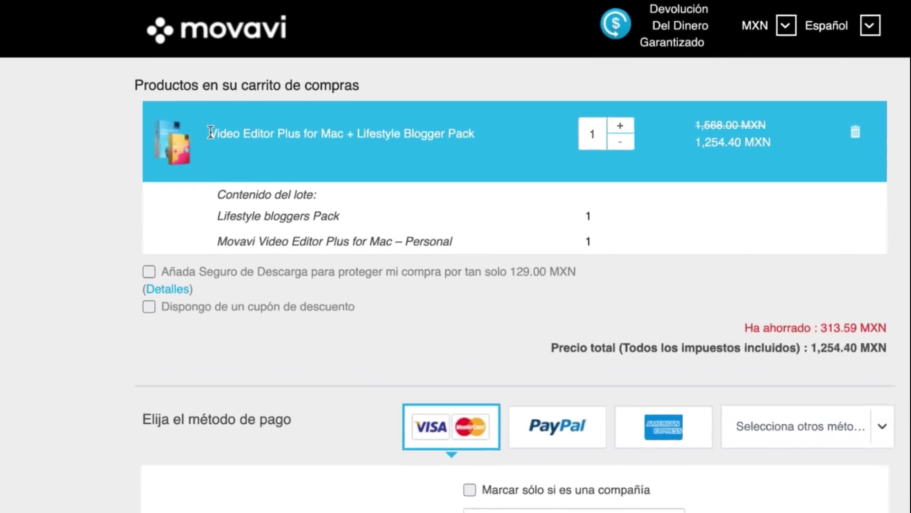
pyautogui.moveTo(203, 110); pyautogui.dragTo(363, 107)
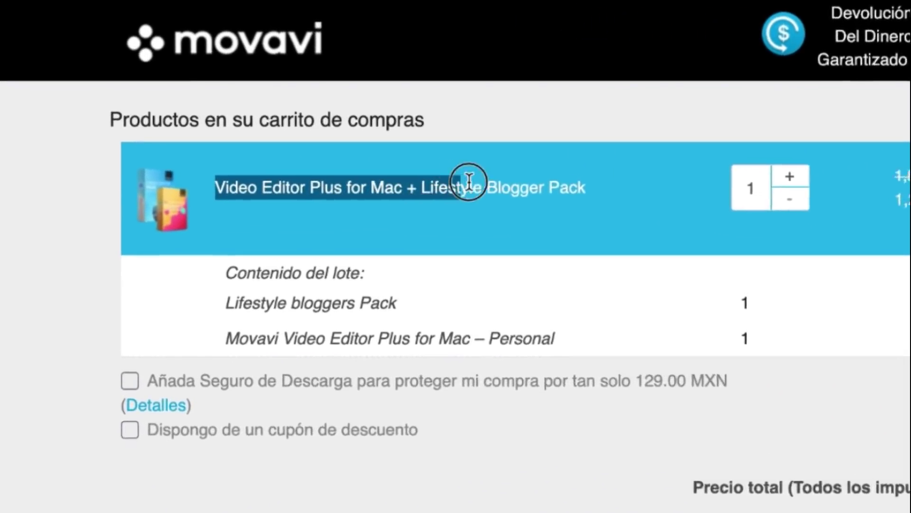
pyautogui.moveTo(469, 182); pyautogui.dragTo(592, 183)
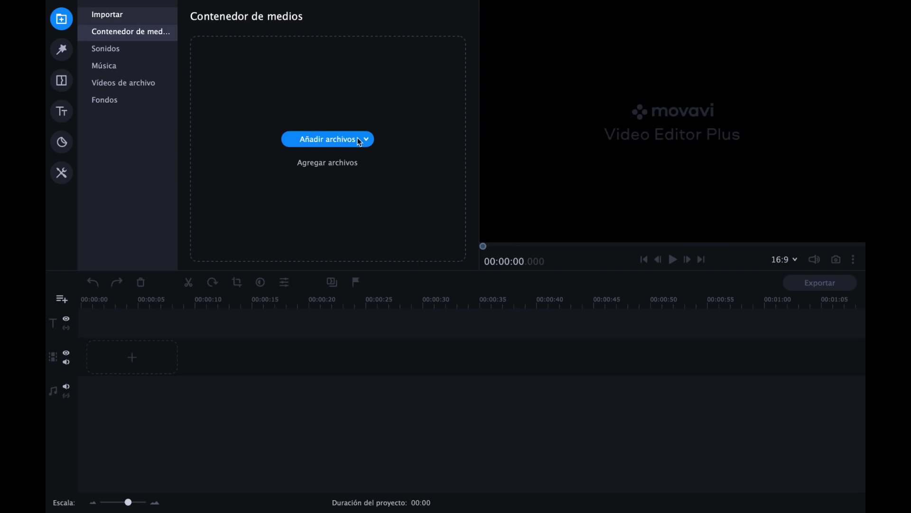
# Start a quick video, add the desktop folder 360 as its source files, and continue to the templates
pyautogui.click(129, 15)
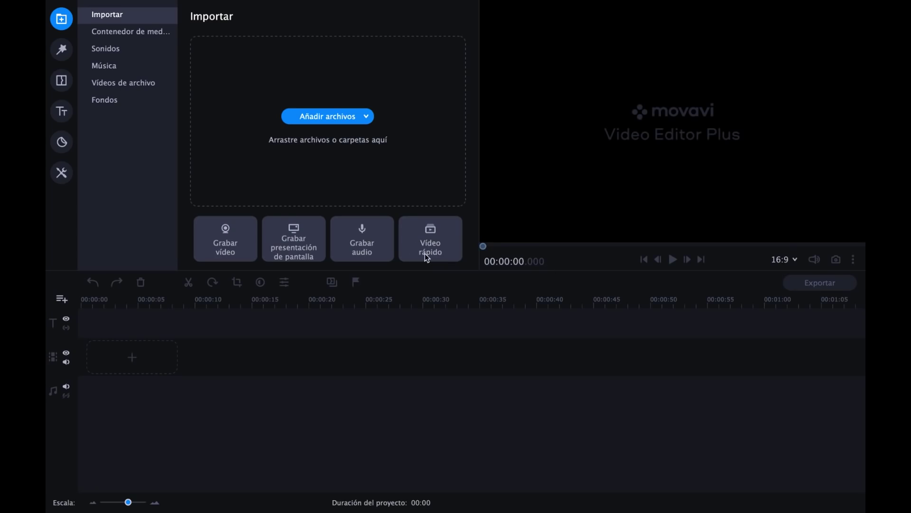
pyautogui.click(427, 247)
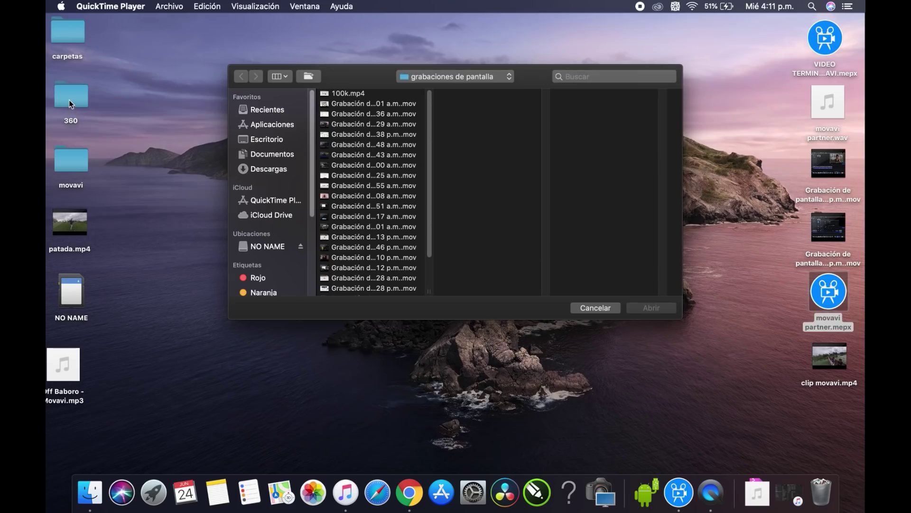
pyautogui.moveTo(70, 104); pyautogui.dragTo(516, 114)
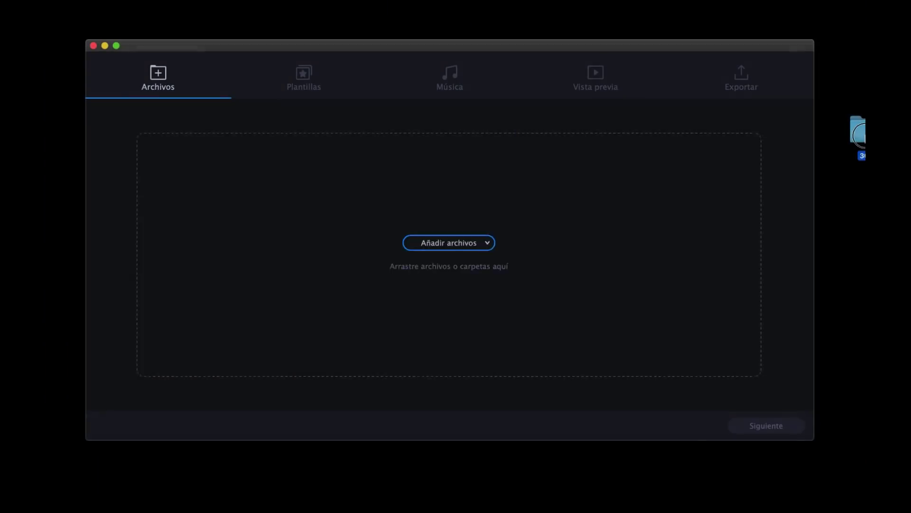
pyautogui.moveTo(857, 129); pyautogui.dragTo(448, 234)
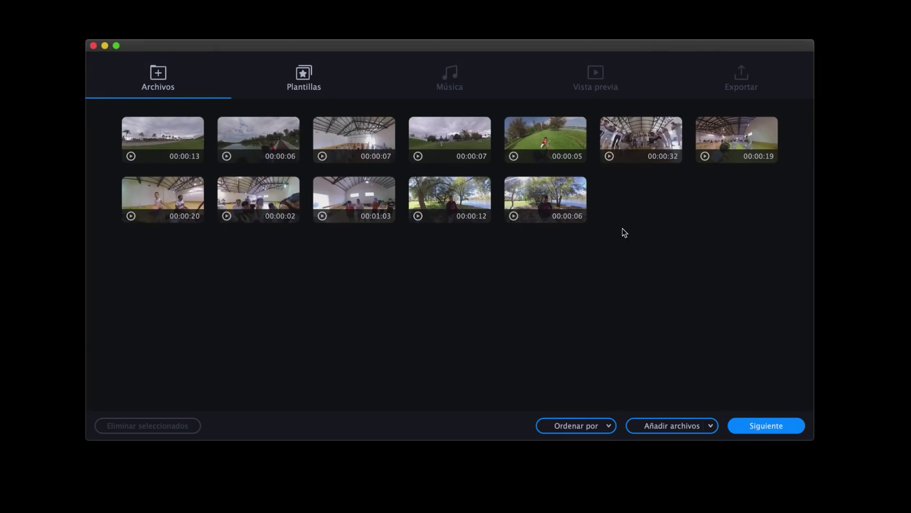
pyautogui.click(773, 431)
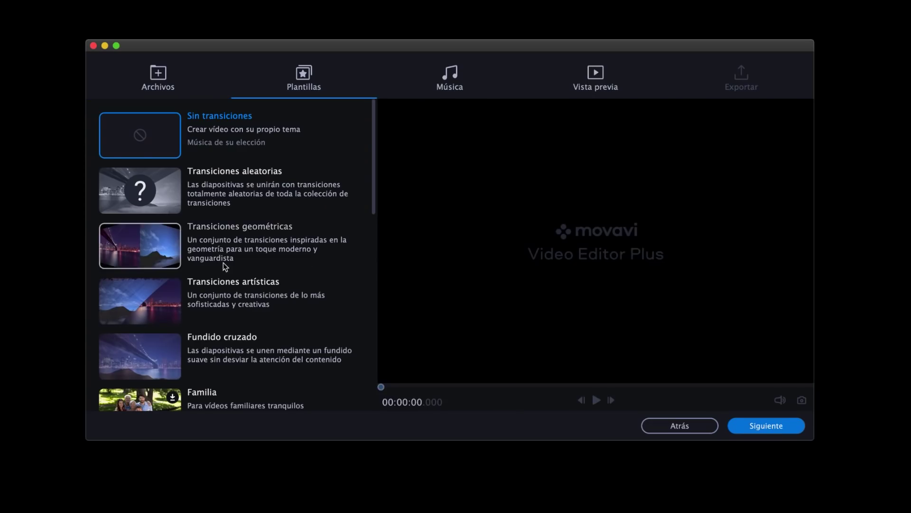
# Choose the Acción template for the quick video and continue to the music stage
pyautogui.scroll(-10, 207, 288)
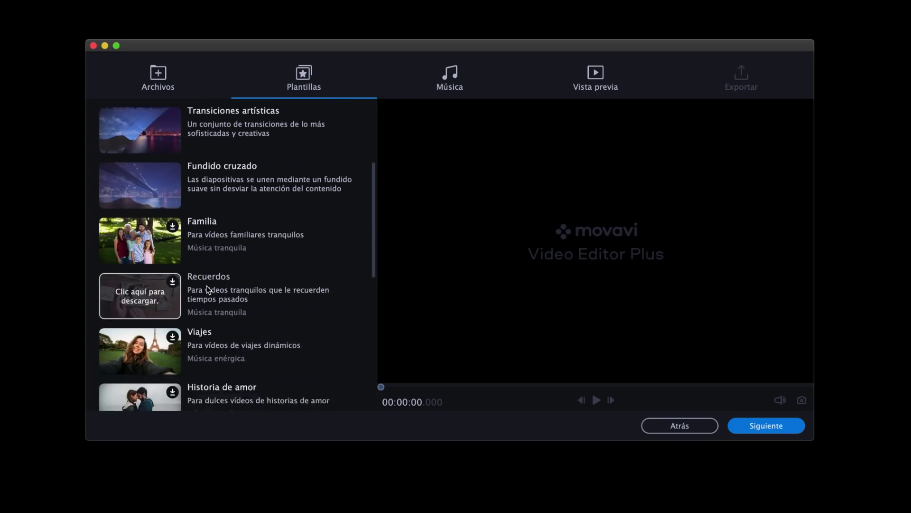
pyautogui.scroll(-5, 207, 288)
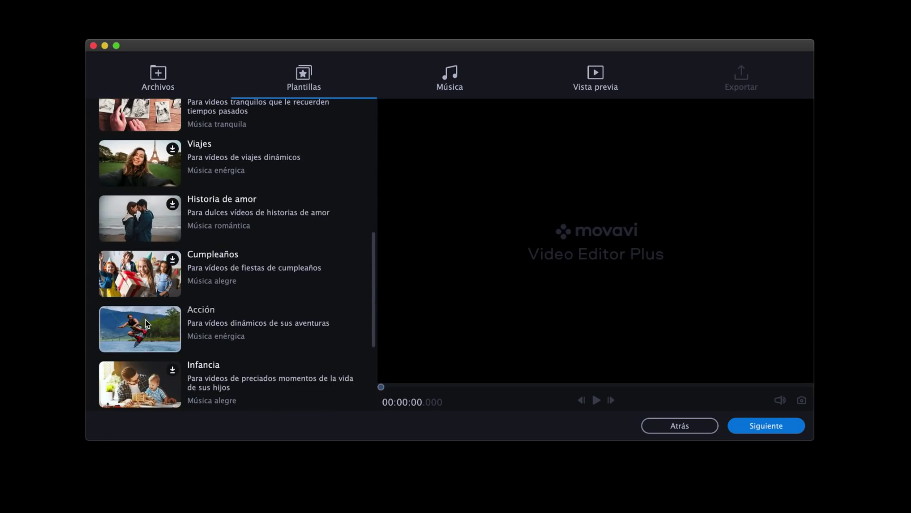
pyautogui.click(145, 324)
pyautogui.click(742, 427)
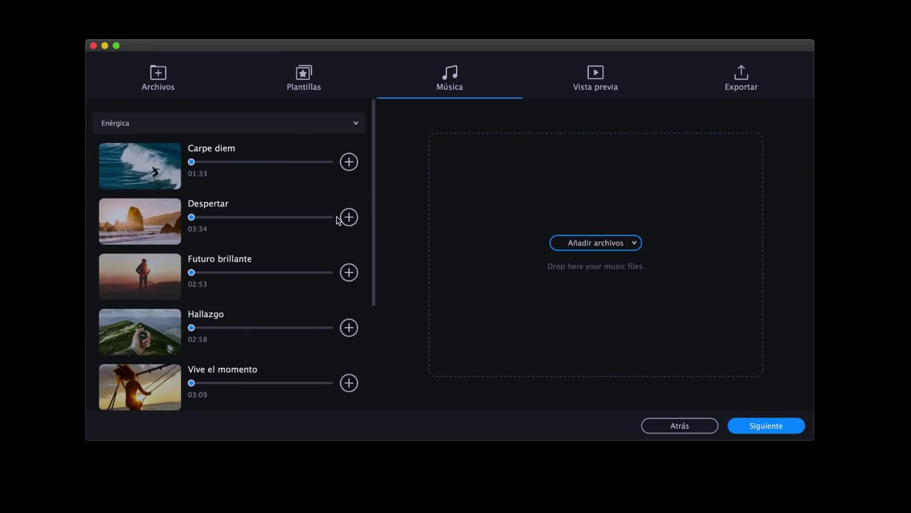
# Add the Hallazgo track as the quick video's music and continue to the preview stage
pyautogui.click(349, 328)
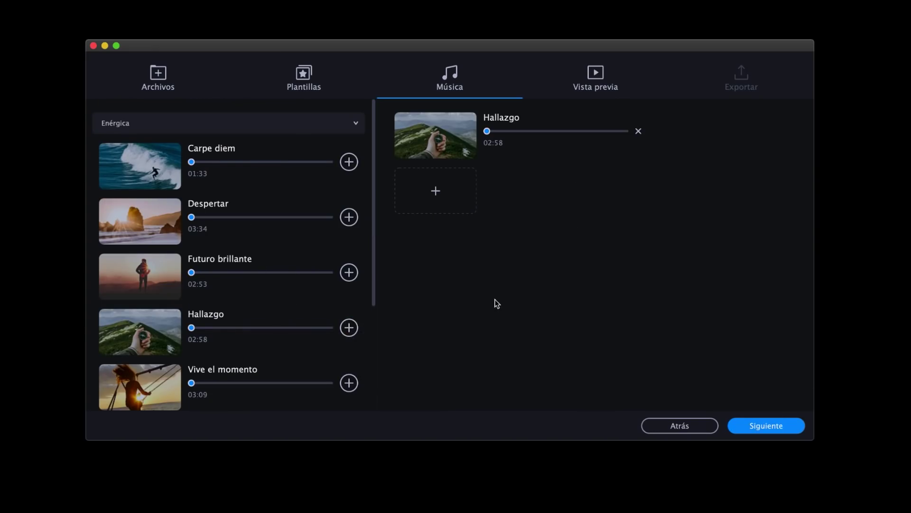
pyautogui.click(431, 200)
pyautogui.click(490, 320)
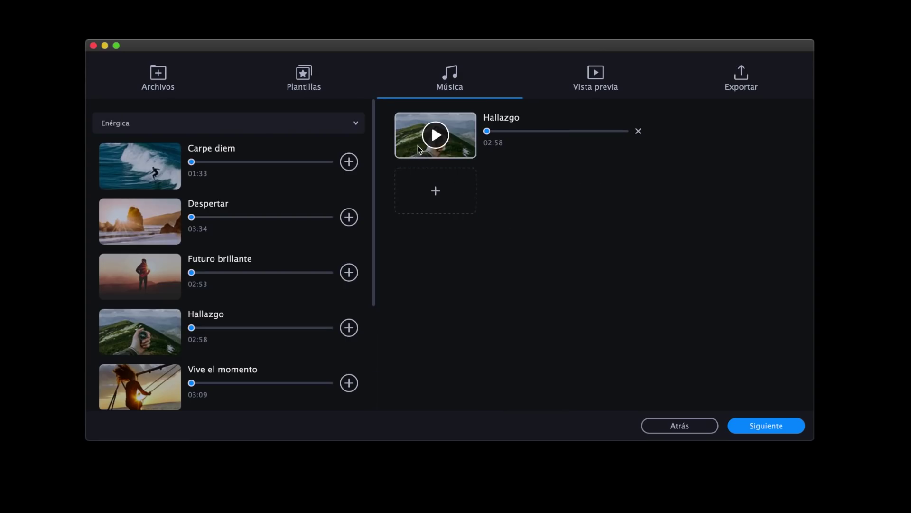
pyautogui.click(746, 425)
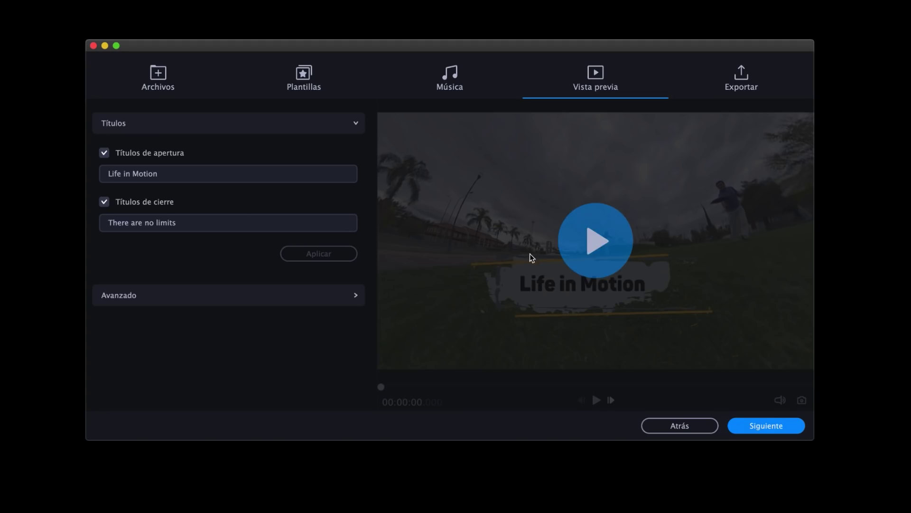
# Turn off the opening and closing titles and play the quick video's preview
pyautogui.click(104, 154)
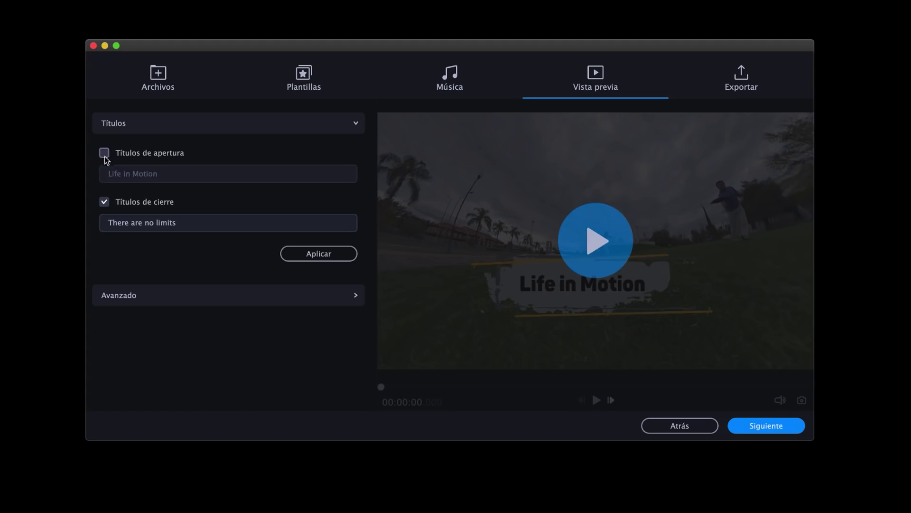
pyautogui.click(107, 203)
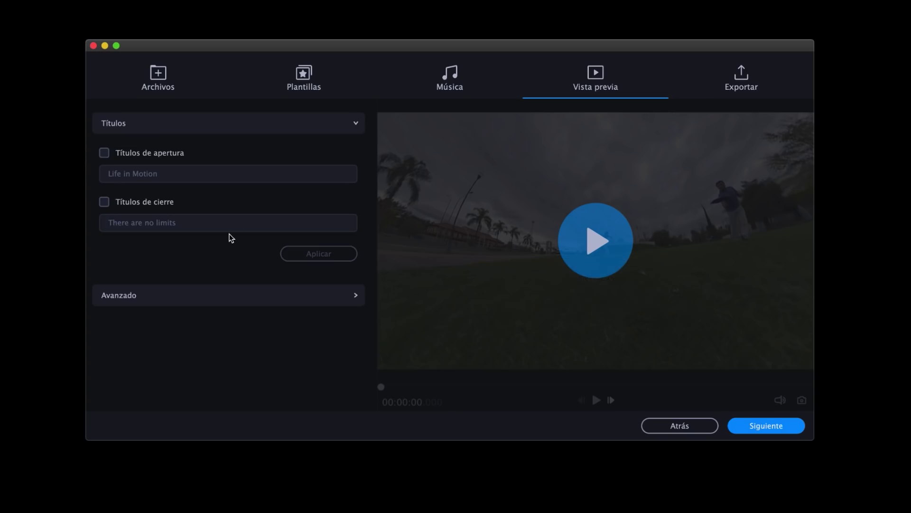
pyautogui.click(597, 243)
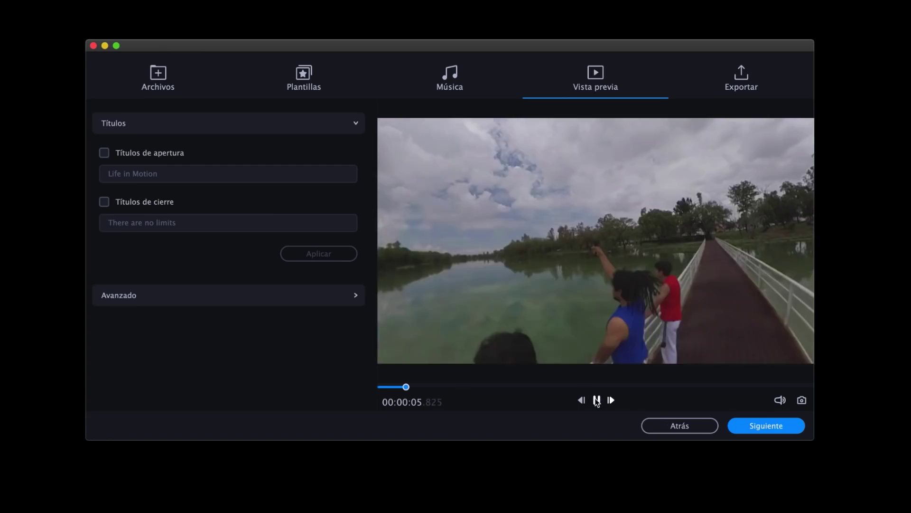
# Continue the quick video in manual mode and select the Discovery.mp3 clip on the timeline
pyautogui.click(775, 427)
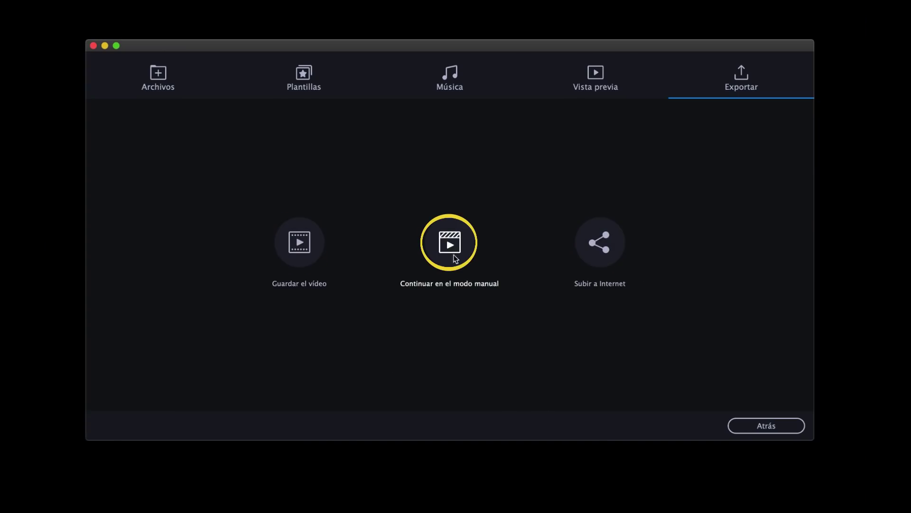
pyautogui.click(453, 248)
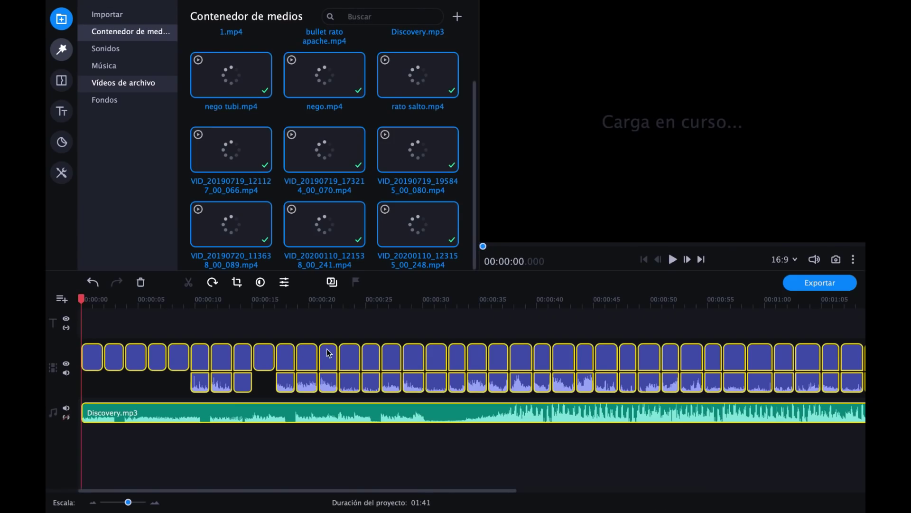
pyautogui.click(260, 410)
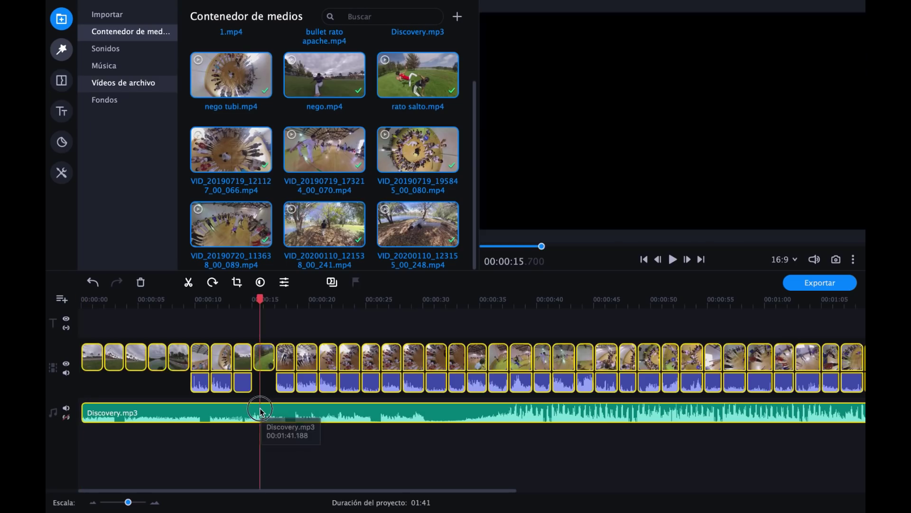
# Select only the Discovery.mp3 clip and detect its audio beats
pyautogui.click(262, 418)
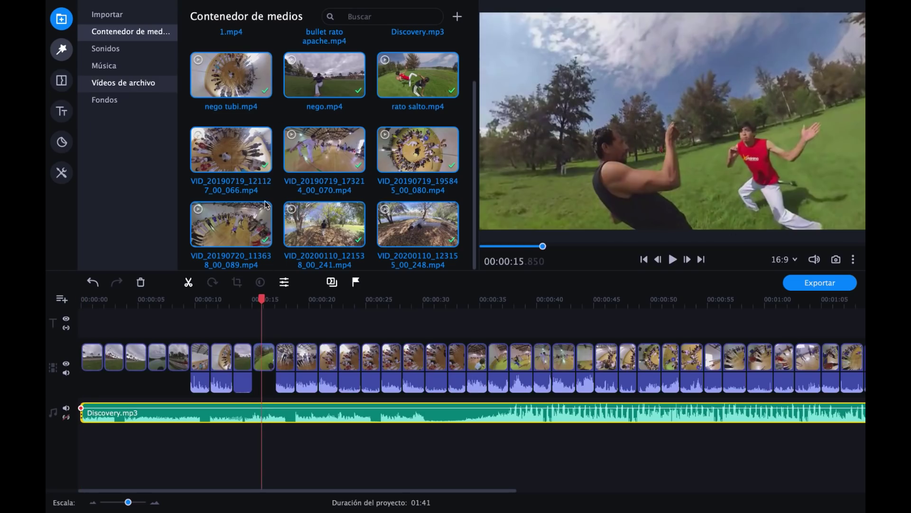
pyautogui.rightClick(293, 422)
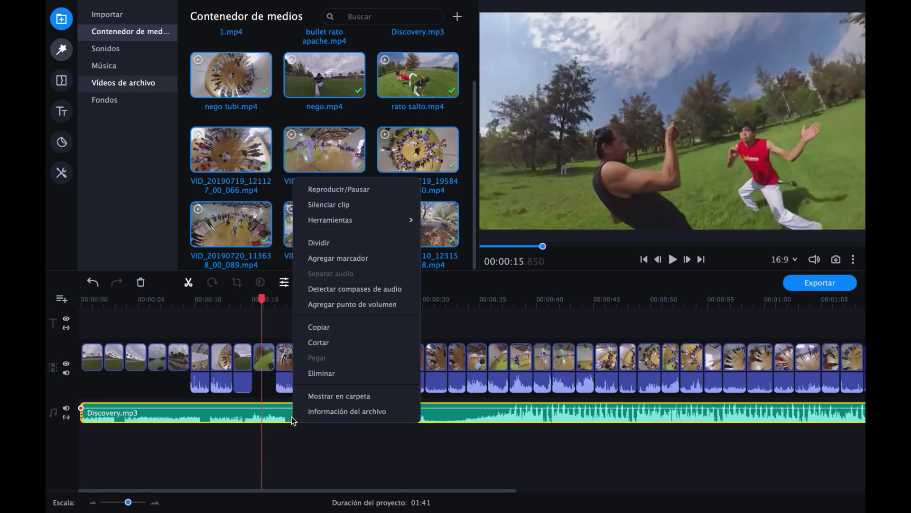
pyautogui.rightClick(289, 414)
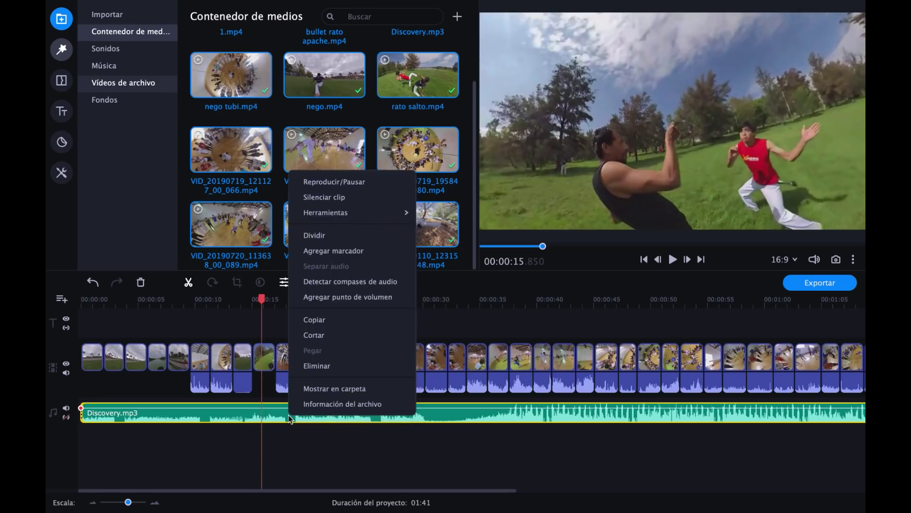
pyautogui.click(325, 286)
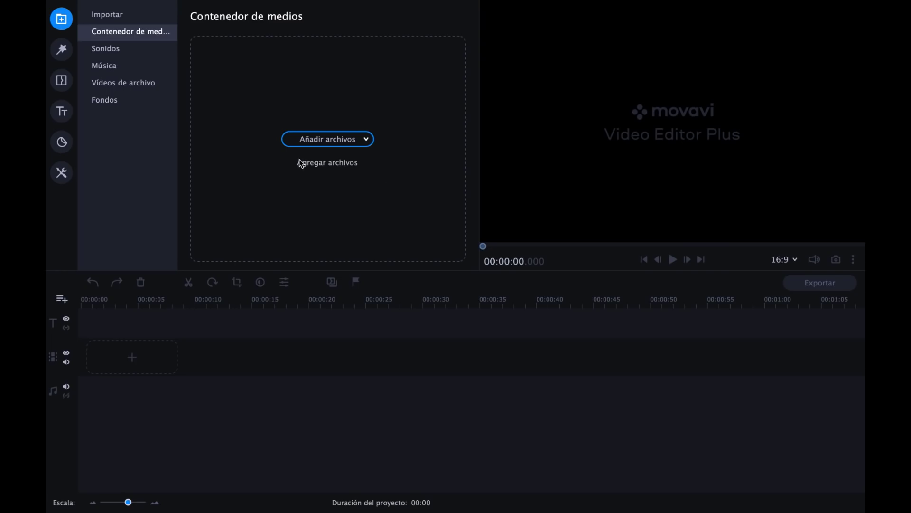
# Import the video clips into the empty project's media bin and place them all on the main video track
pyautogui.click(319, 145)
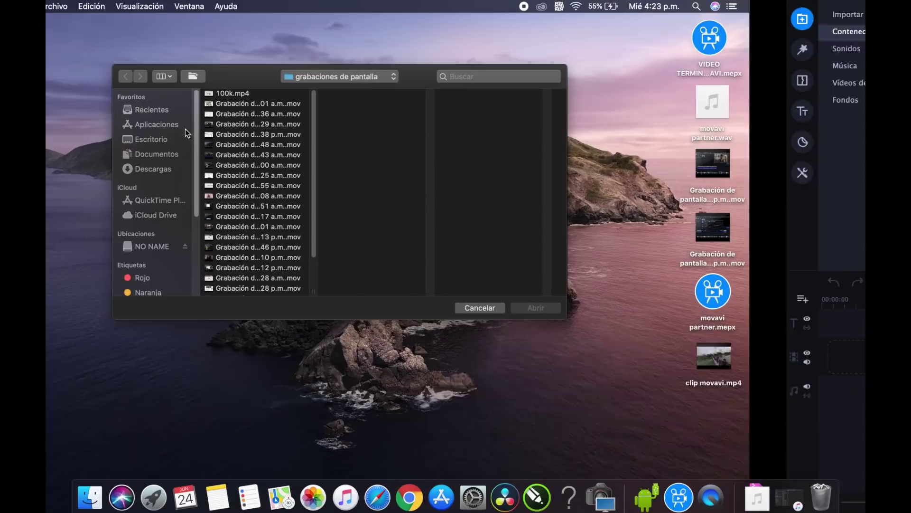
pyautogui.moveTo(56, 99); pyautogui.dragTo(855, 130)
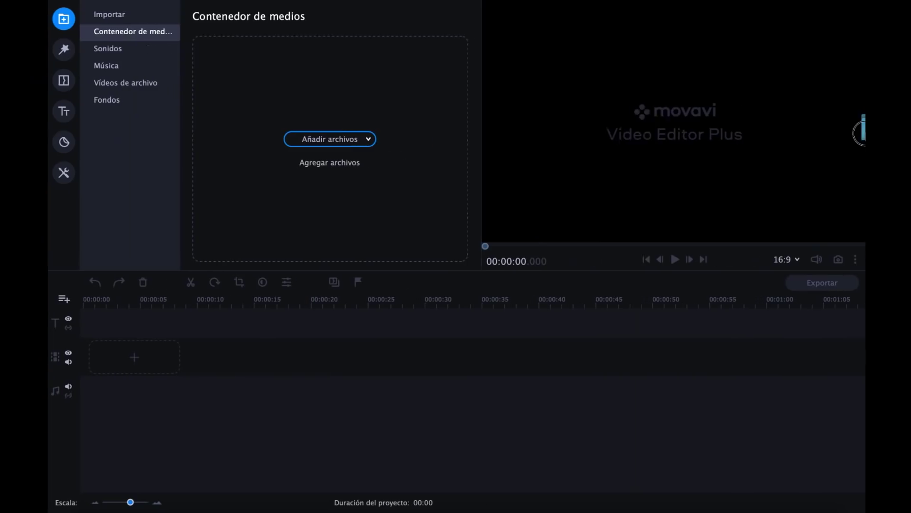
pyautogui.moveTo(860, 133); pyautogui.dragTo(369, 136)
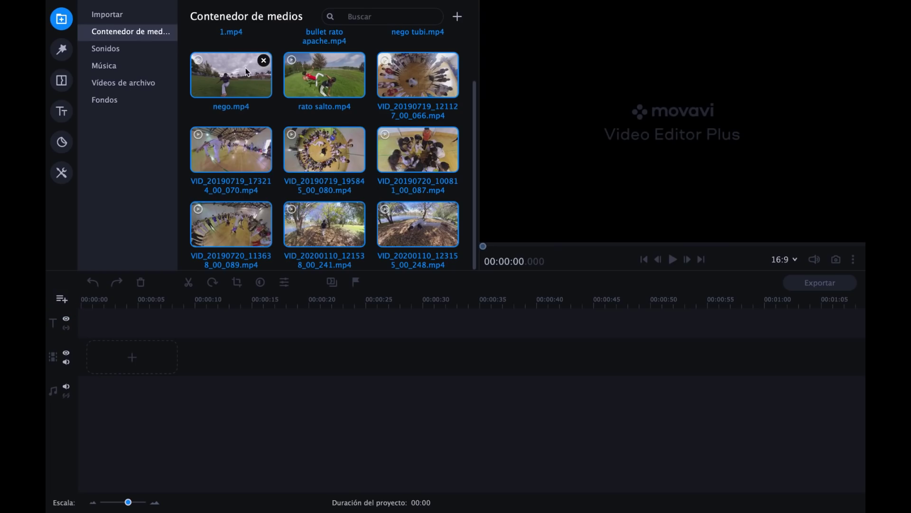
pyautogui.moveTo(235, 74); pyautogui.dragTo(95, 357)
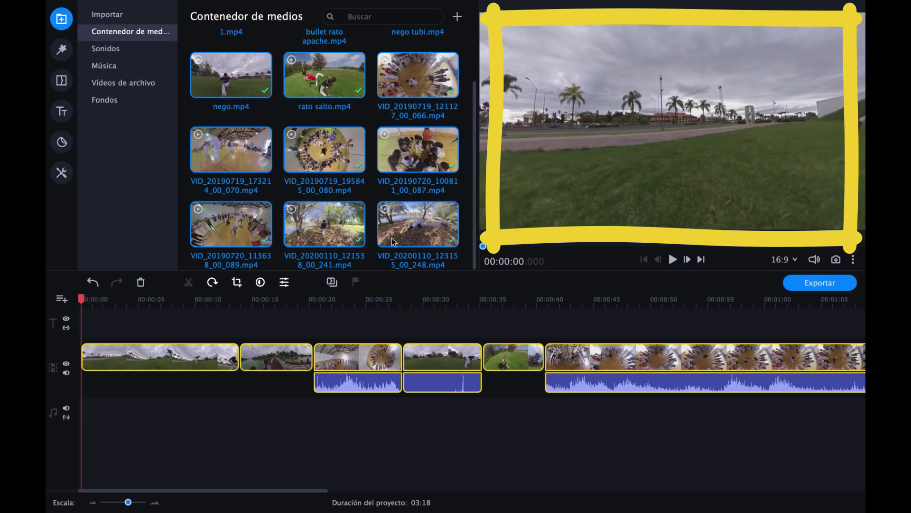
# Move the playhead to about 7 seconds and look over the preview player's additional options
pyautogui.click(270, 305)
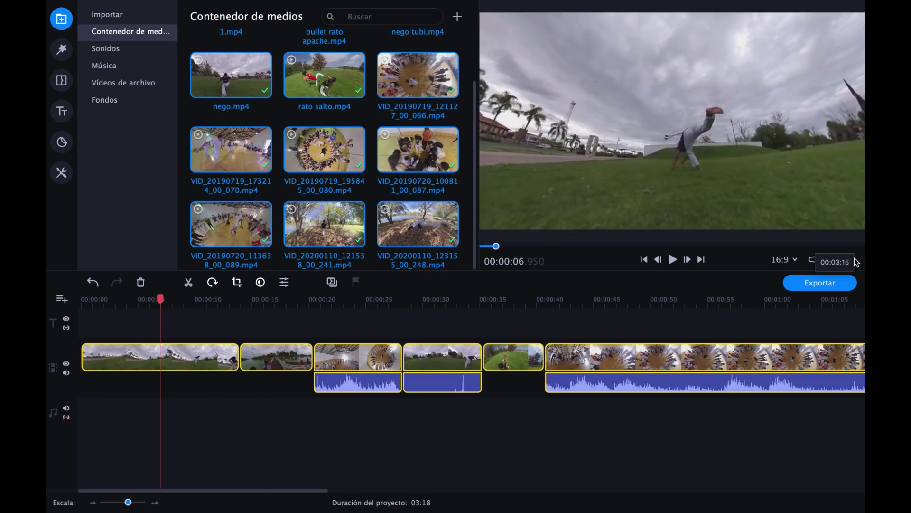
pyautogui.click(853, 260)
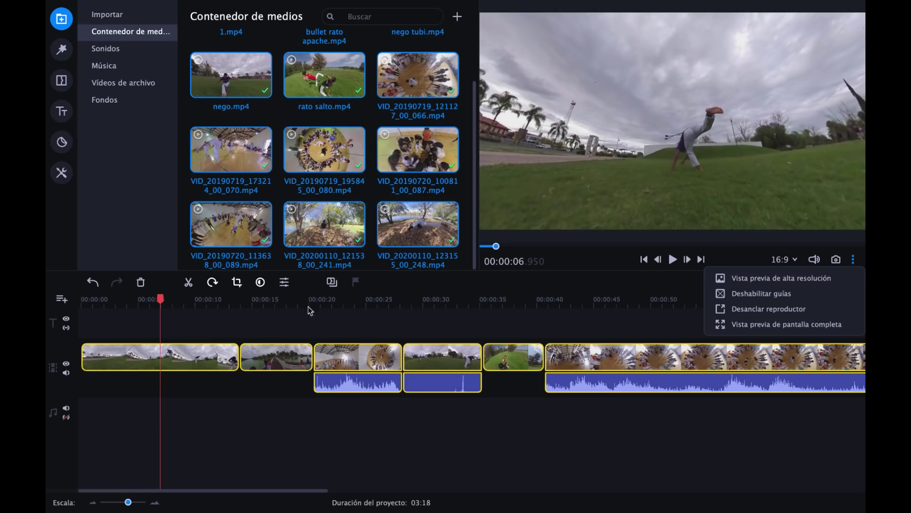
pyautogui.click(332, 327)
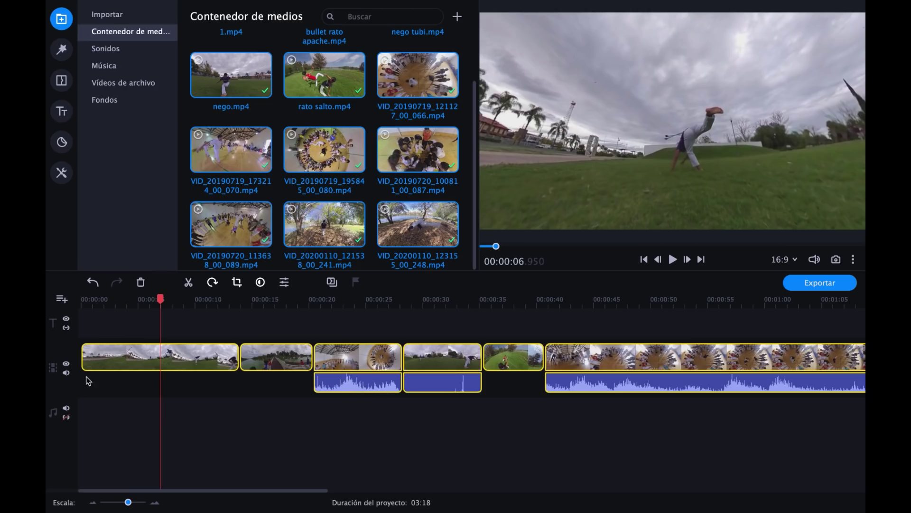
# Mute the video track, set the selected clips' speed to 178% and turn on Invertir for them
pyautogui.click(66, 373)
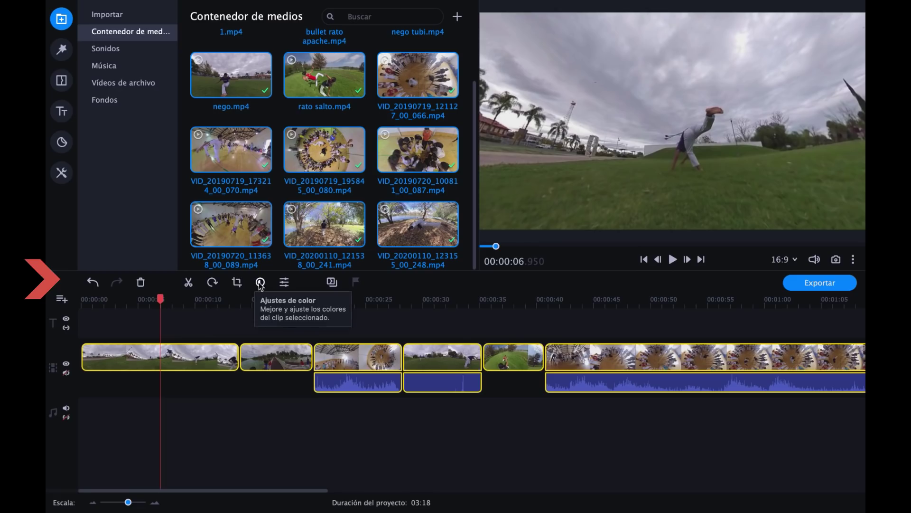
pyautogui.click(287, 285)
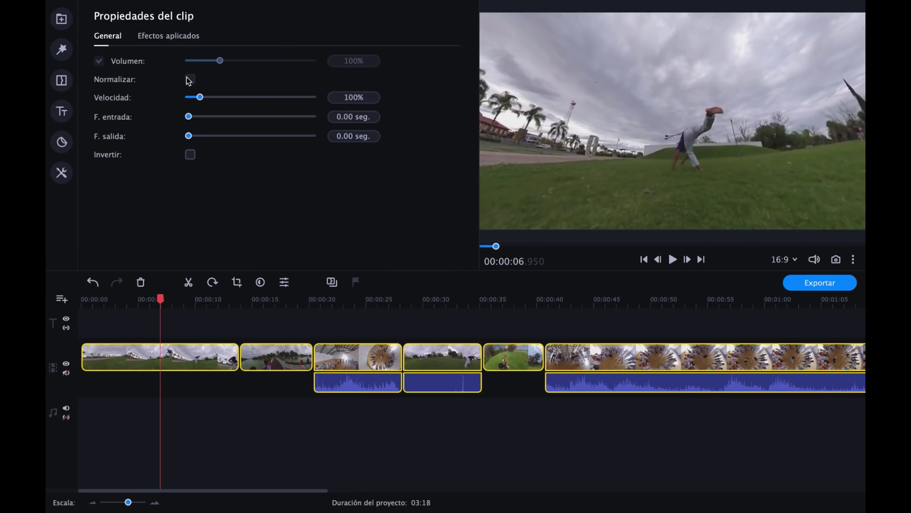
pyautogui.moveTo(202, 98)
pyautogui.mouseDown()
pyautogui.moveTo(256, 96)
pyautogui.moveTo(209, 97)
pyautogui.mouseUp()
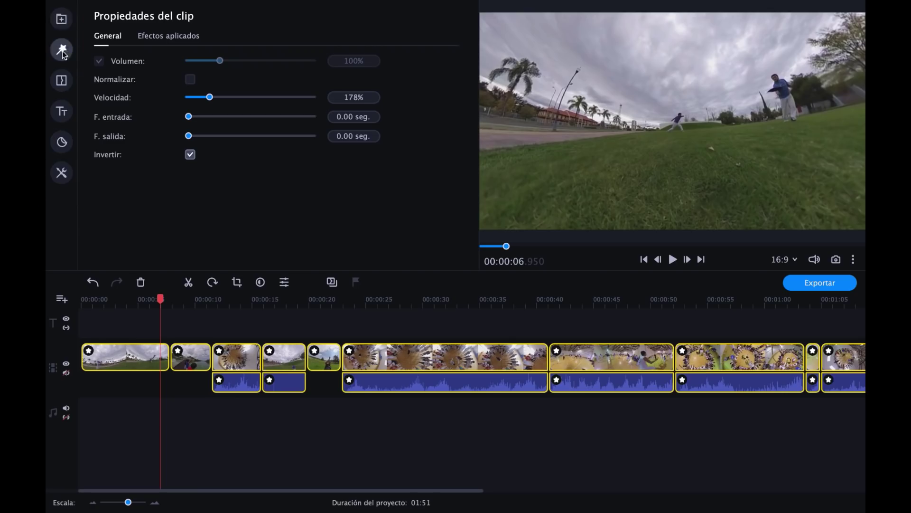
# Look through the built-in sound effects library
pyautogui.click(62, 20)
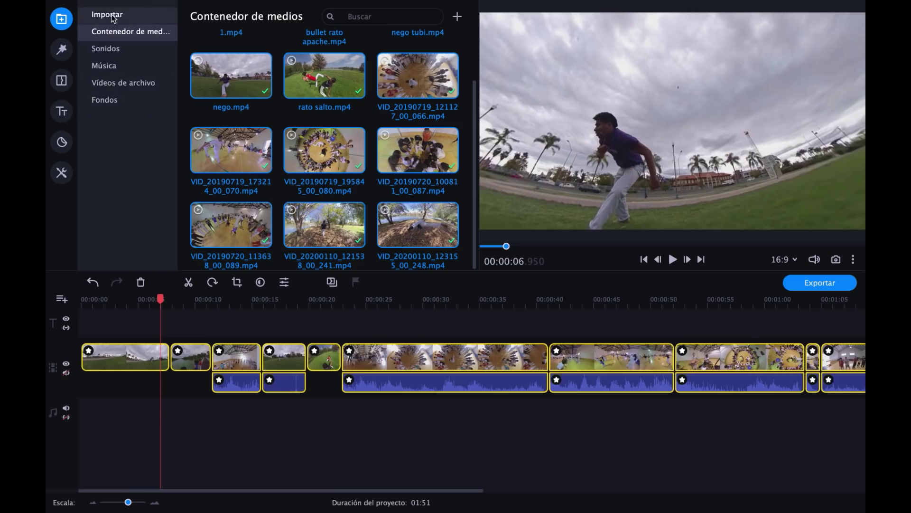
pyautogui.click(106, 49)
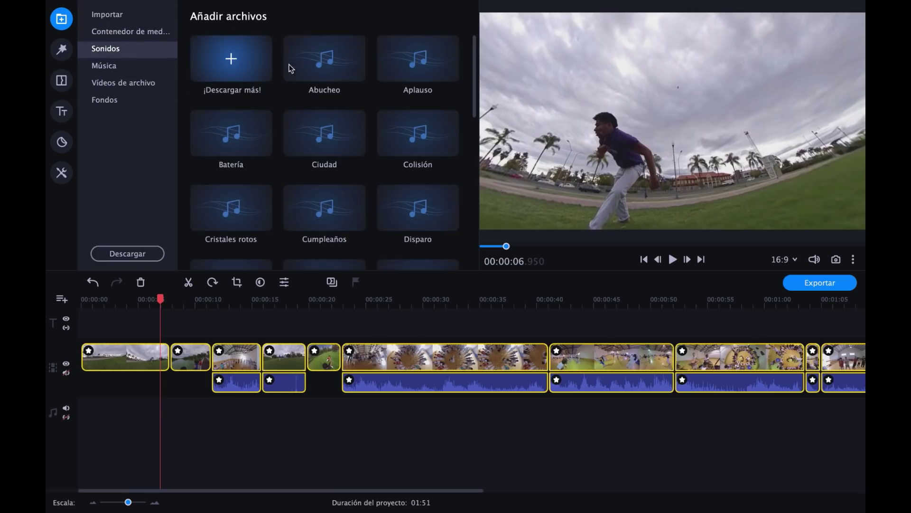
pyautogui.scroll(-2, 360, 109)
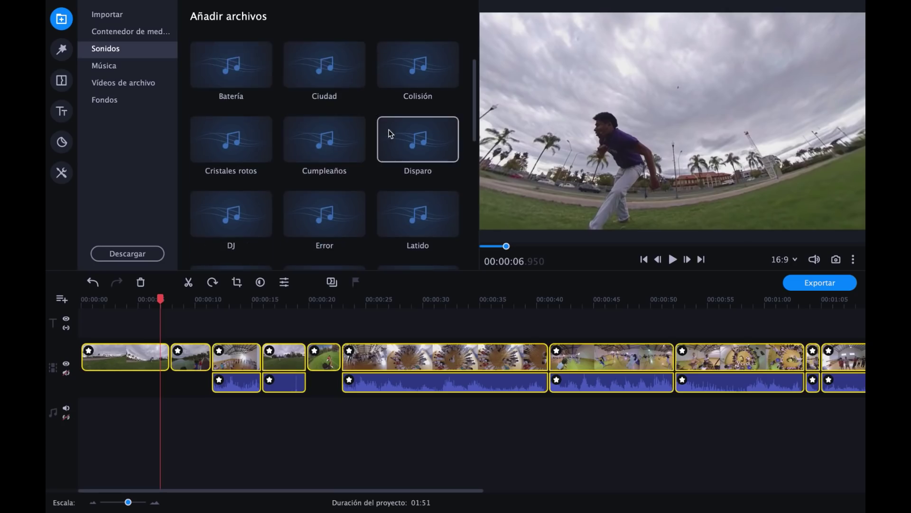
pyautogui.scroll(-5, 389, 135)
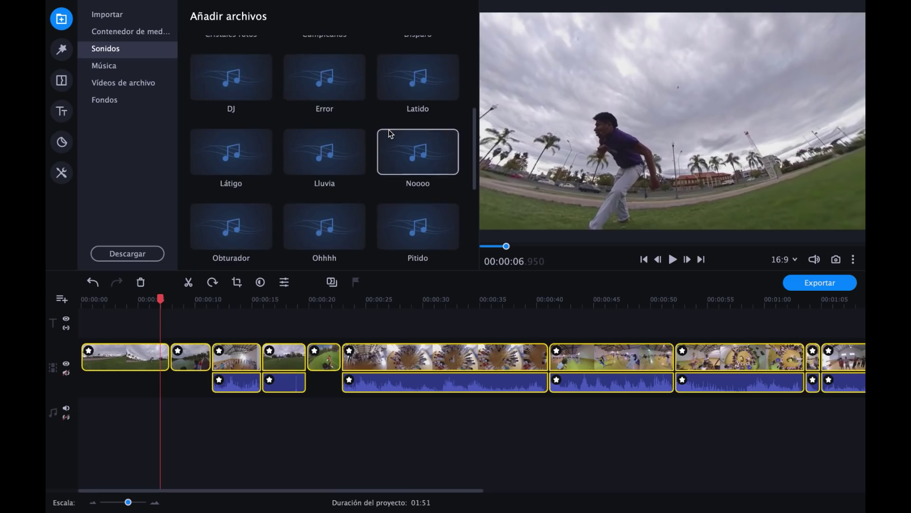
# Add the built-in Rebelde music to the audio track and shift it to start at about 11 seconds
pyautogui.click(118, 70)
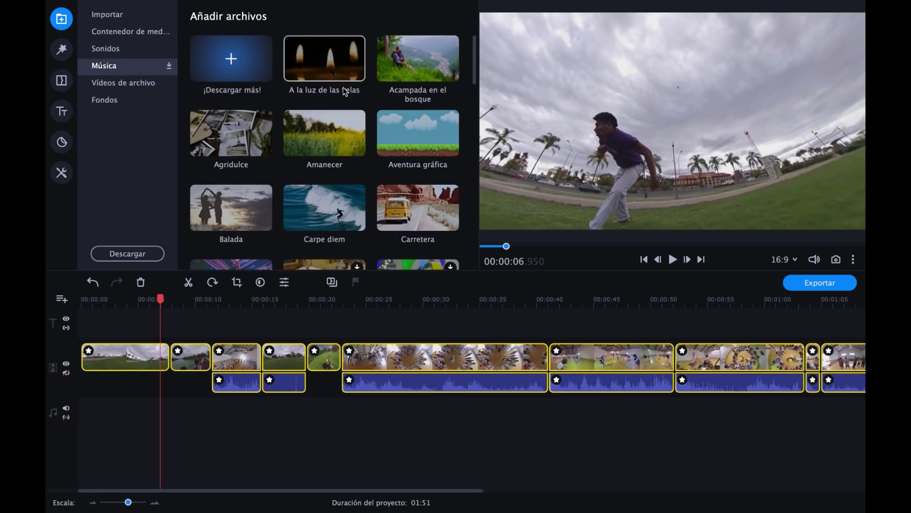
pyautogui.scroll(-2, 343, 91)
pyautogui.scroll(-1, 376, 97)
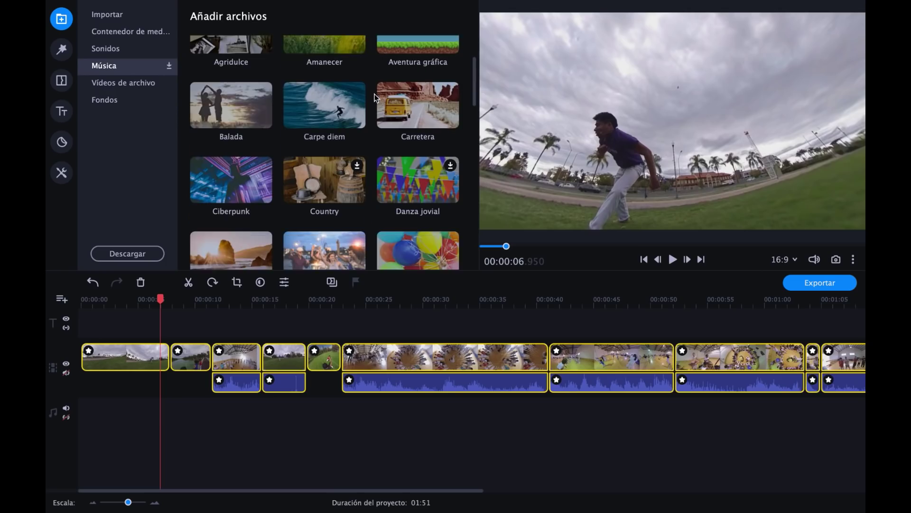
pyautogui.scroll(-2, 390, 137)
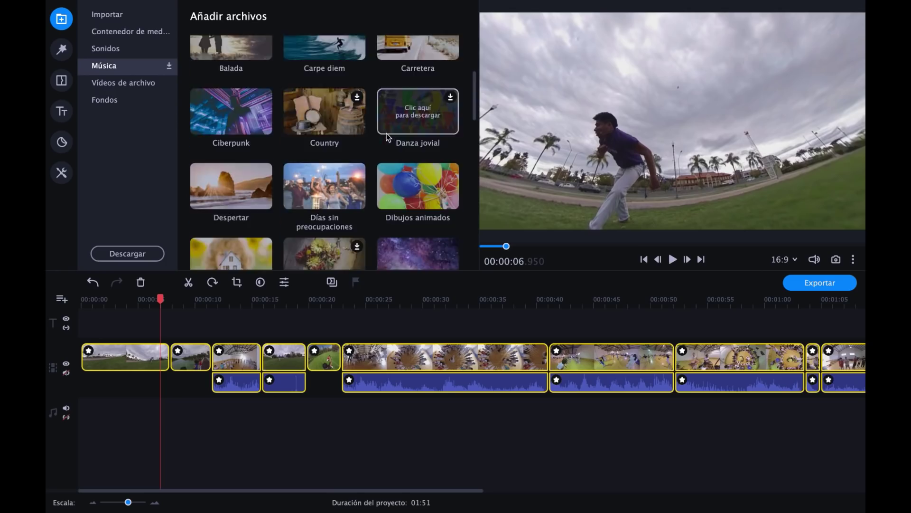
pyautogui.scroll(-12, 418, 180)
pyautogui.scroll(-3, 244, 186)
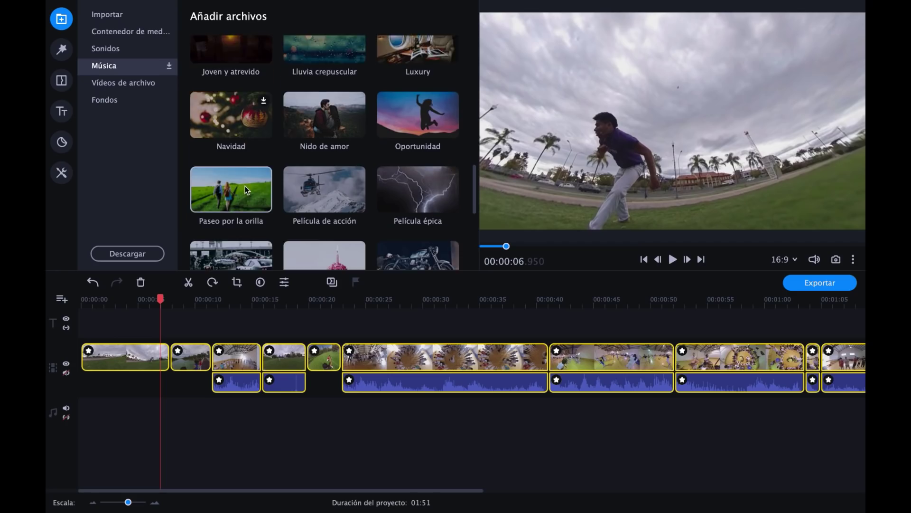
pyautogui.click(392, 192)
pyautogui.moveTo(392, 193); pyautogui.dragTo(100, 409)
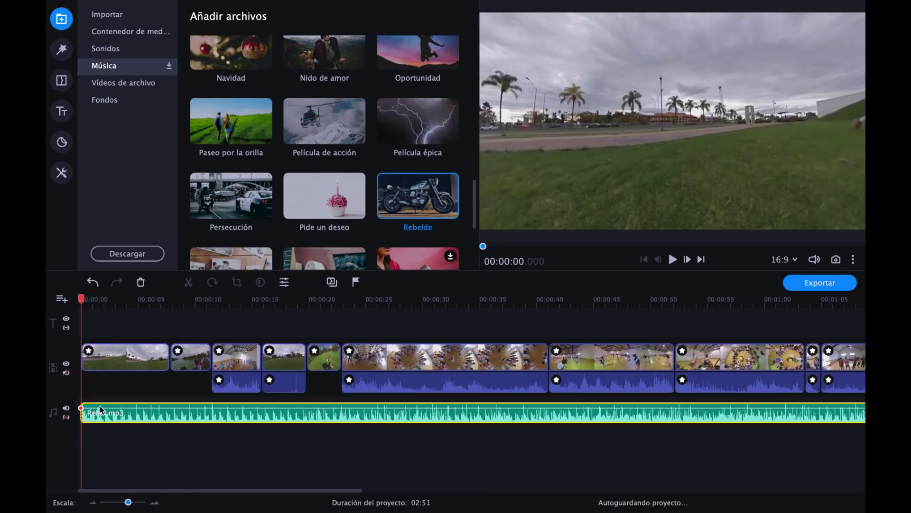
pyautogui.moveTo(166, 416); pyautogui.dragTo(290, 415)
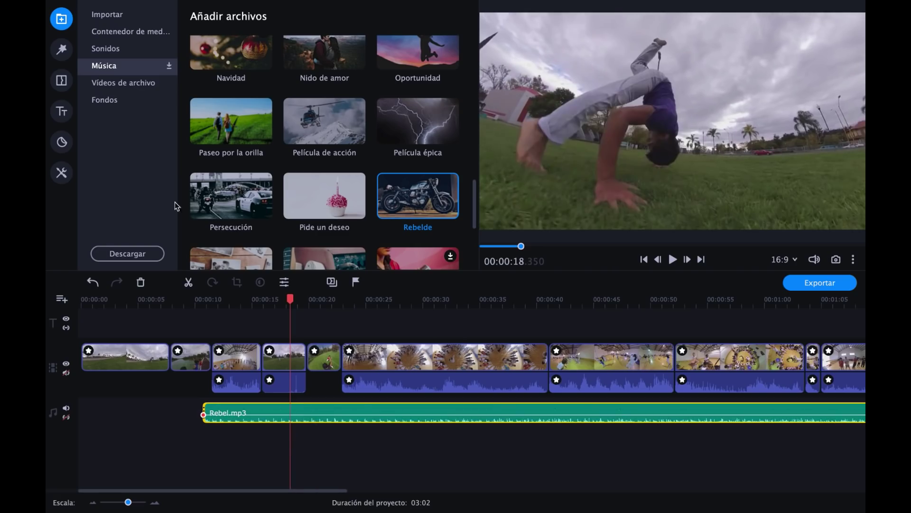
# Insert the Cuenta atrás 2 stock video at the start of the main video track and play it
pyautogui.click(126, 84)
pyautogui.moveTo(417, 132); pyautogui.dragTo(81, 390)
pyautogui.press('space')
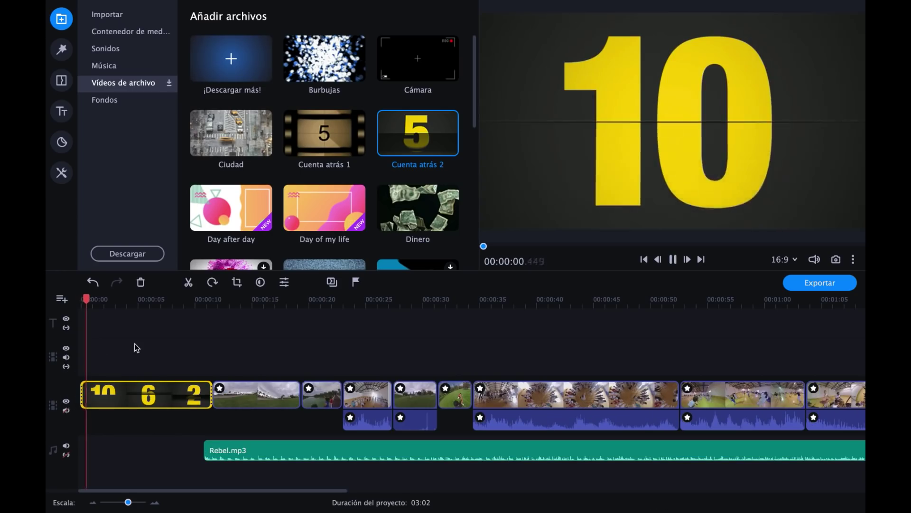
# Place the Cámara stock video on the overlay track at about 17 seconds and play the result
pyautogui.click(275, 299)
pyautogui.moveTo(418, 57); pyautogui.dragTo(272, 357)
pyautogui.press('space')
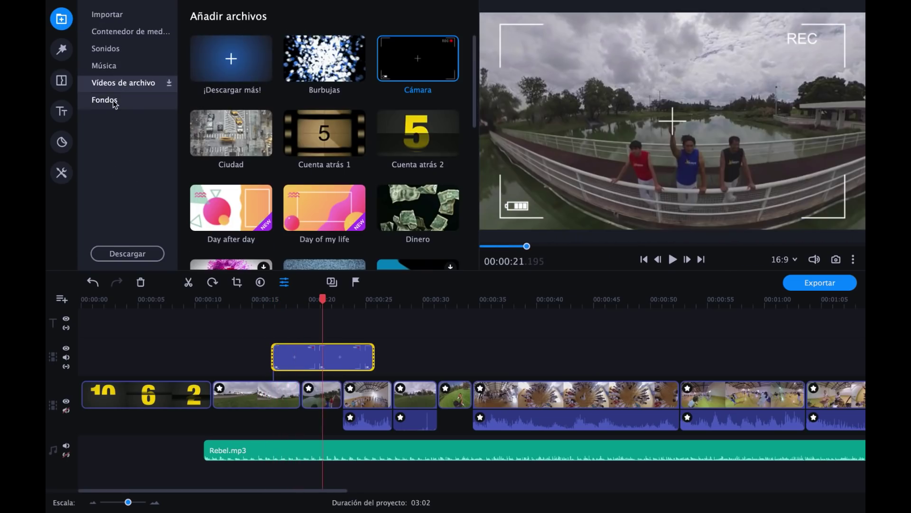
# Add Polígonos backgrounds after the last video clip and another background after the opening countdown
pyautogui.click(114, 100)
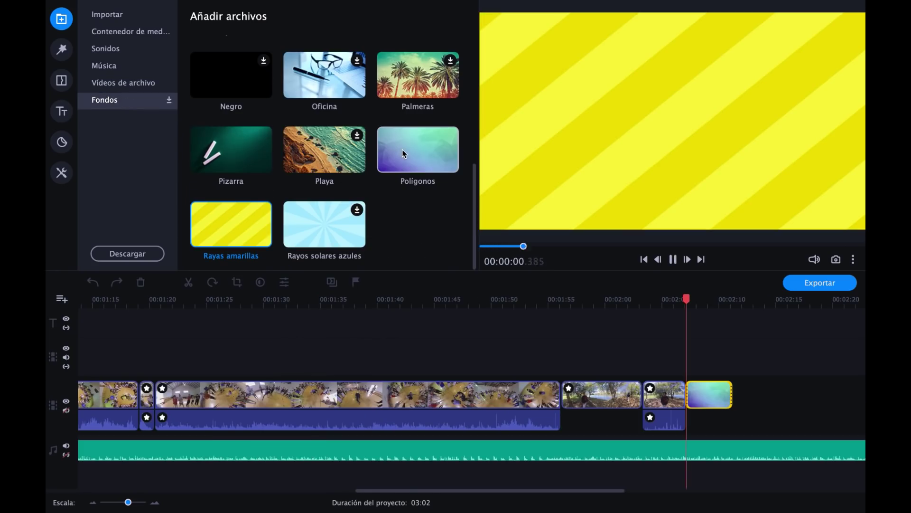
pyautogui.click(402, 153)
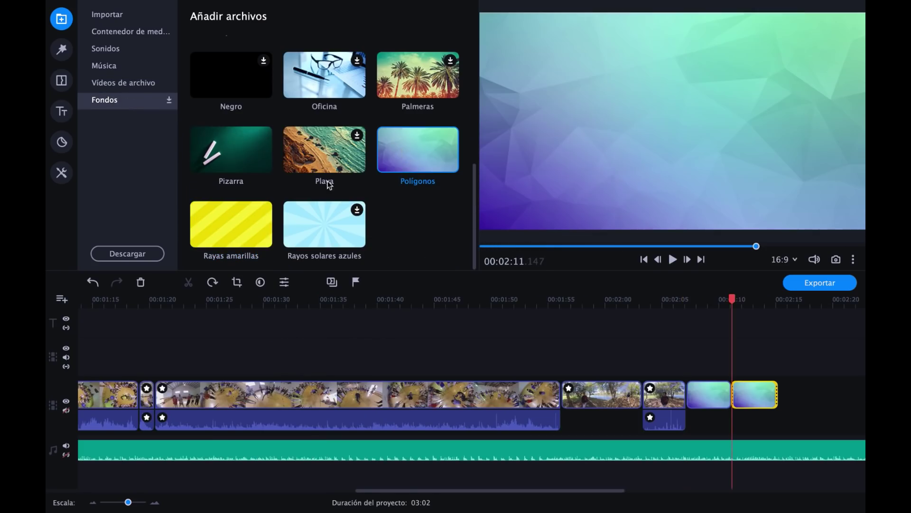
pyautogui.click(238, 224)
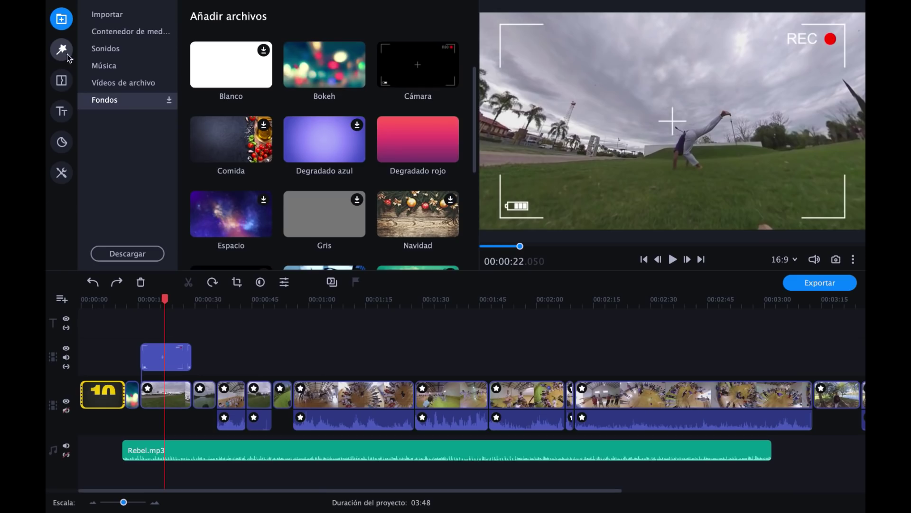
# Browse the full filter collection and preview the Lente rota filter from the Destacados category
pyautogui.click(65, 52)
pyautogui.scroll(-10, 371, 160)
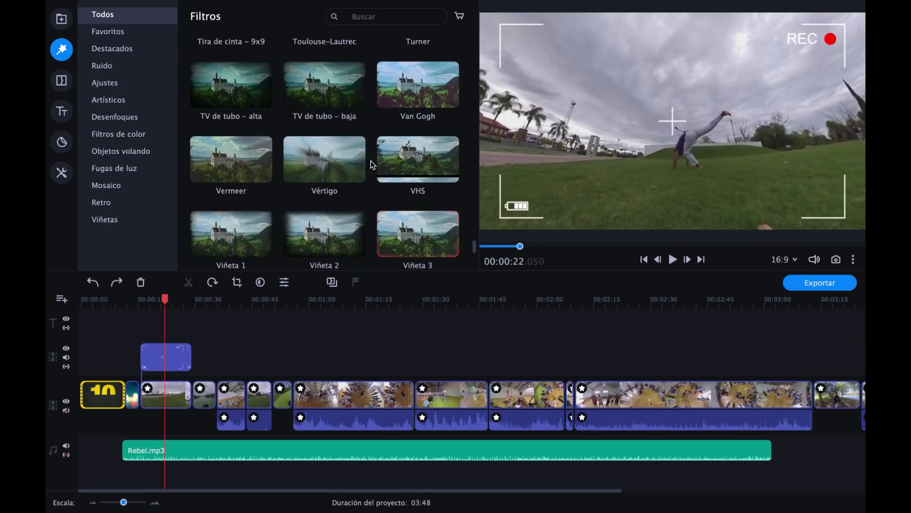
pyautogui.scroll(10, 357, 178)
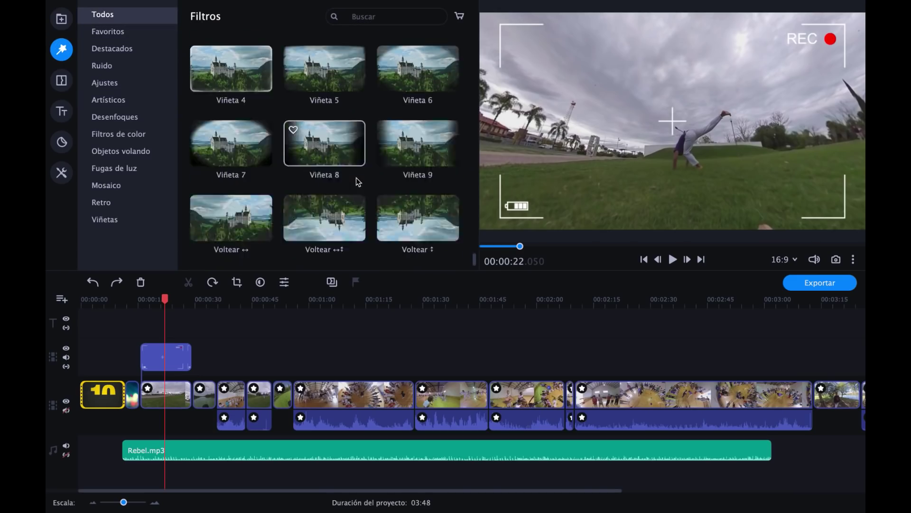
pyautogui.scroll(10, 356, 178)
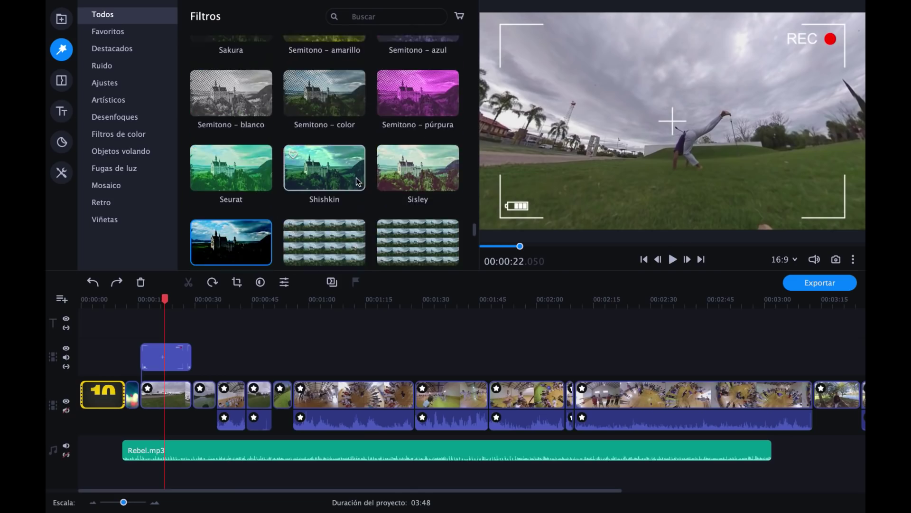
pyautogui.scroll(10, 356, 178)
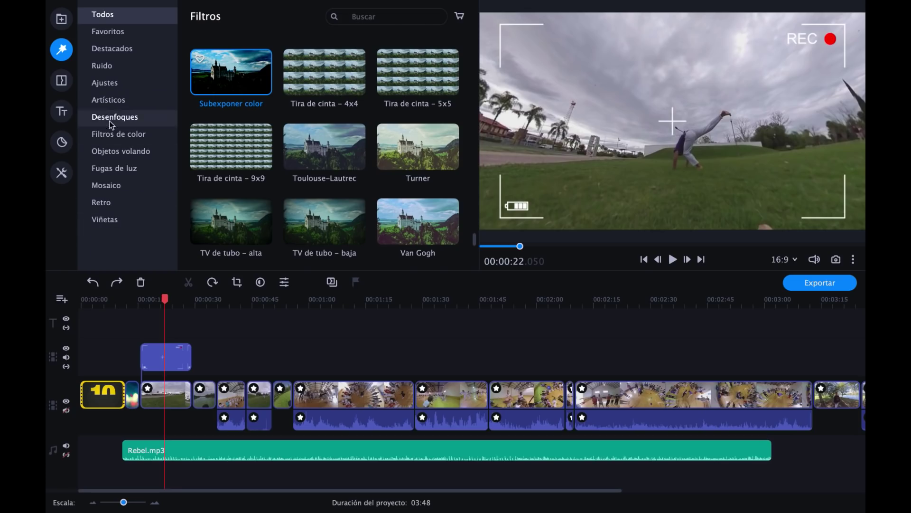
pyautogui.click(135, 51)
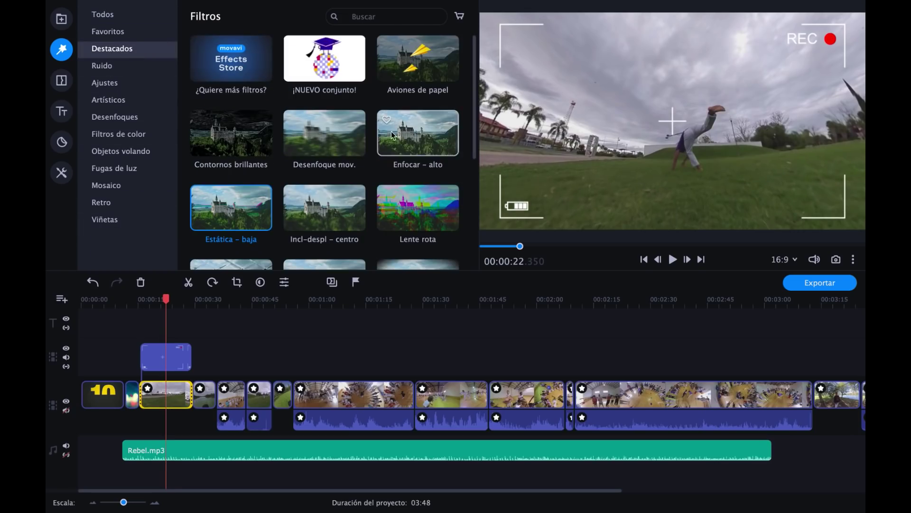
pyautogui.click(412, 217)
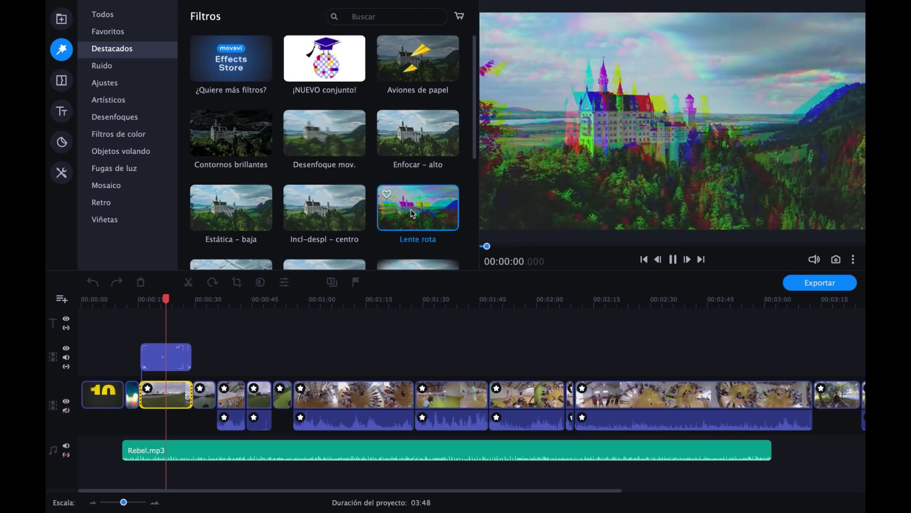
# Apply the Lente rota and Pincel – boceto filters to the clip beneath the camera overlay, playing the result after each
pyautogui.moveTo(414, 209); pyautogui.dragTo(166, 394)
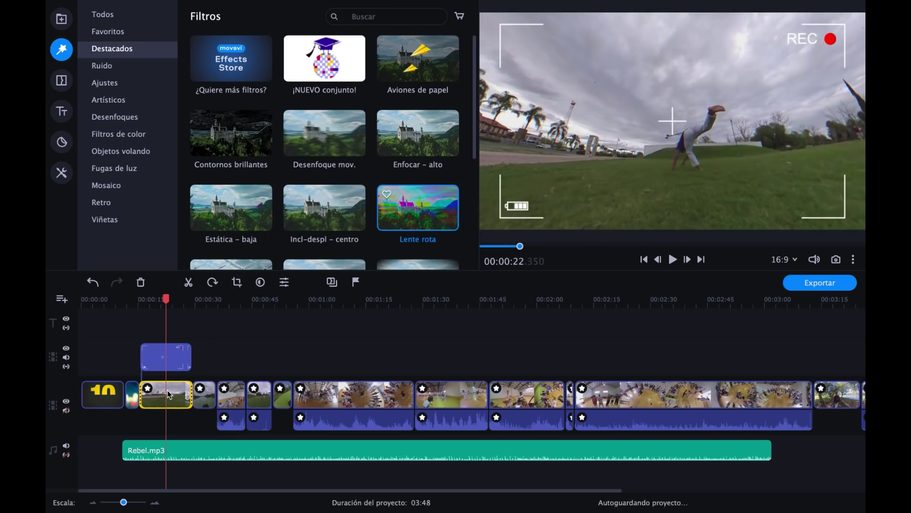
pyautogui.click(156, 306)
pyautogui.press('space')
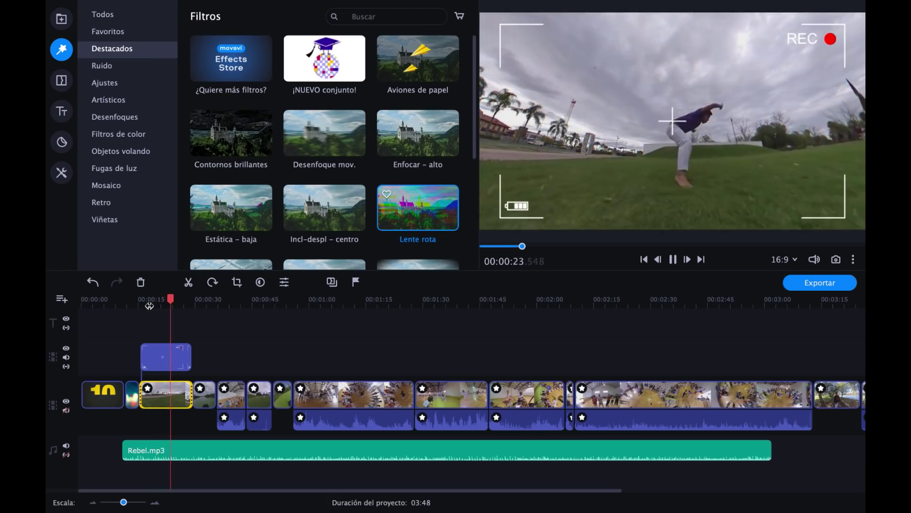
pyautogui.moveTo(324, 125)
pyautogui.mouseDown()
pyautogui.moveTo(168, 342)
pyautogui.moveTo(164, 398)
pyautogui.mouseUp()
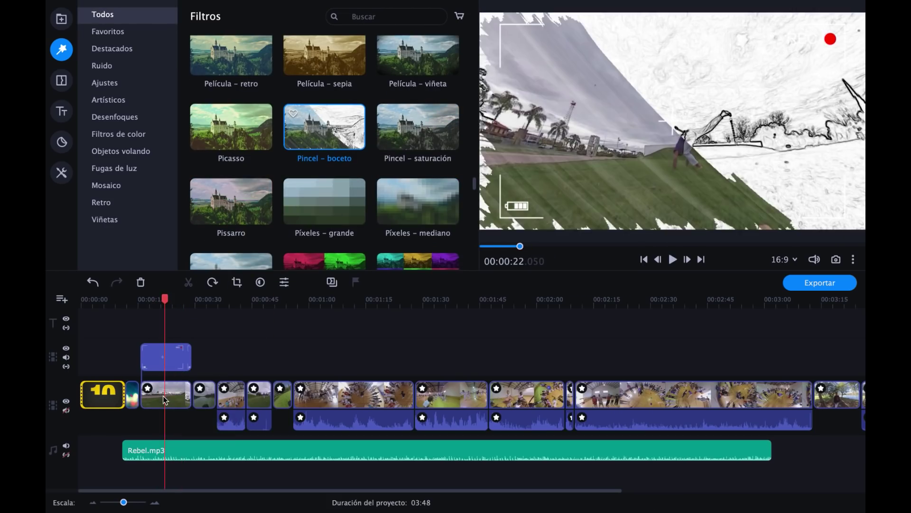
pyautogui.press('space')
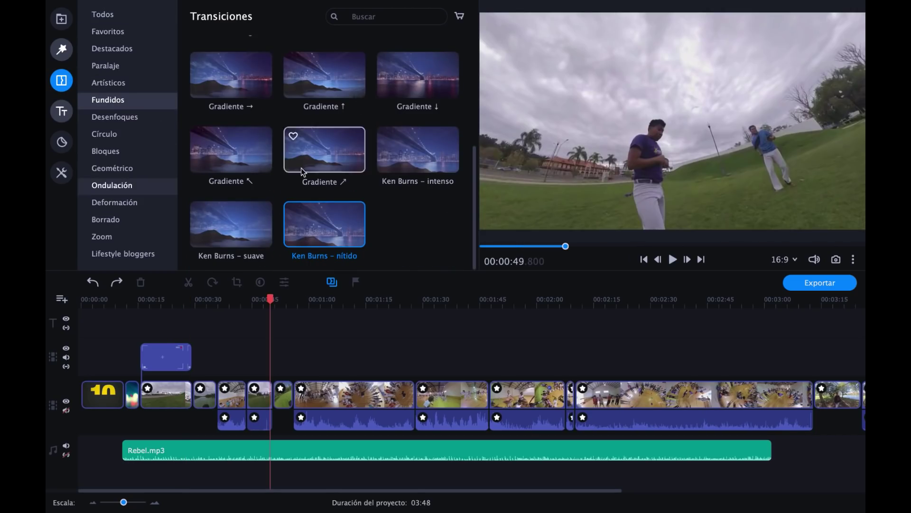
# Place the Ken Burns – nítido transition between the two park clips at about 50 seconds and compare playback before and after
pyautogui.click(263, 306)
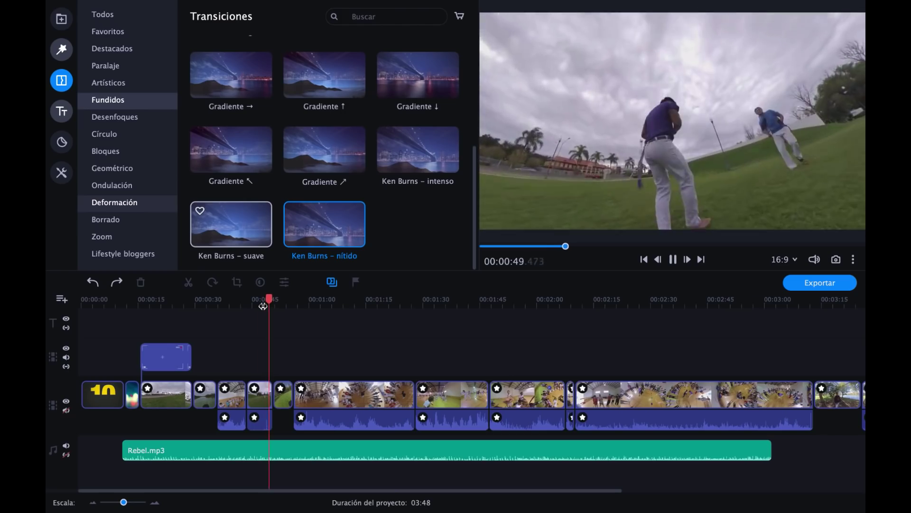
pyautogui.press('space')
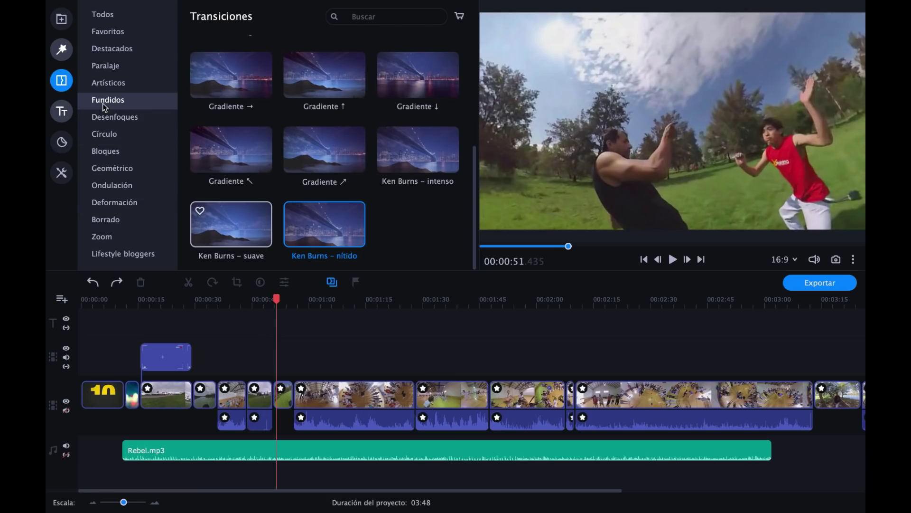
pyautogui.moveTo(332, 237); pyautogui.dragTo(277, 398)
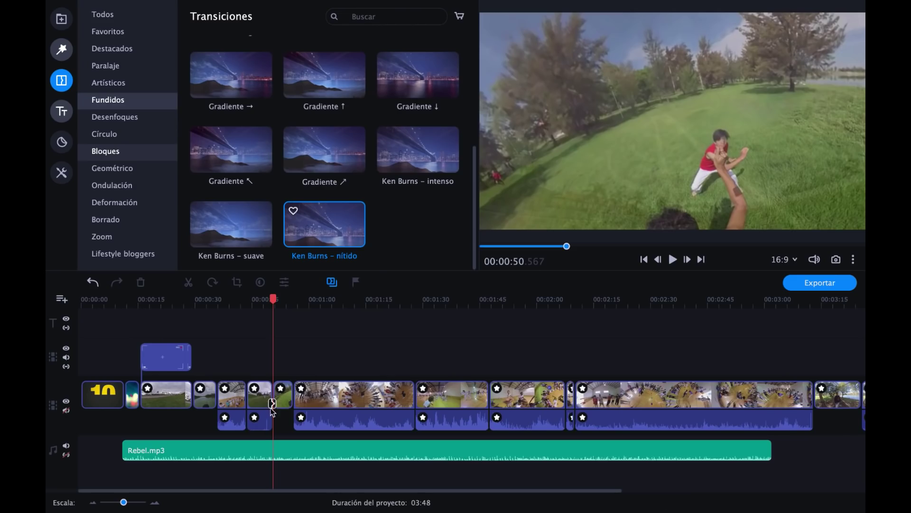
pyautogui.click(264, 306)
pyautogui.press('space')
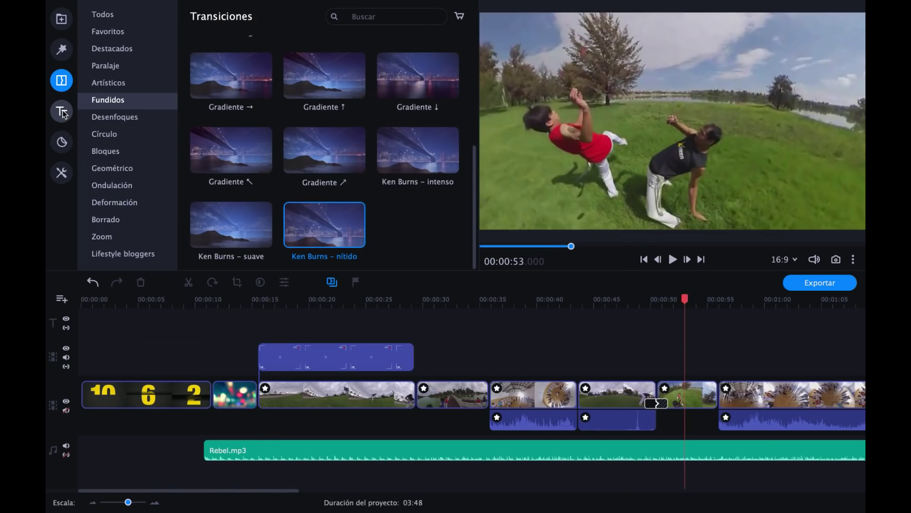
# Preview the Error de funcionamiento intro video and insert it at the very start of the main video track
pyautogui.click(62, 112)
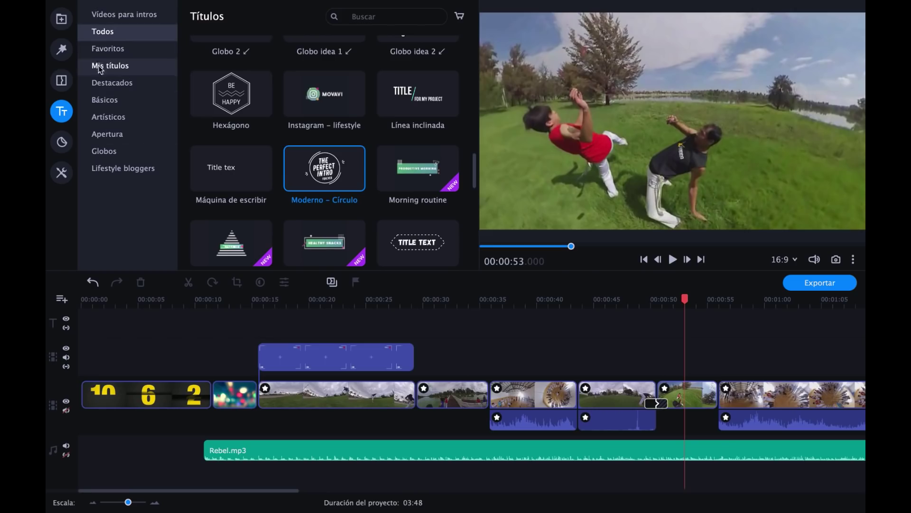
pyautogui.click(132, 19)
pyautogui.click(412, 133)
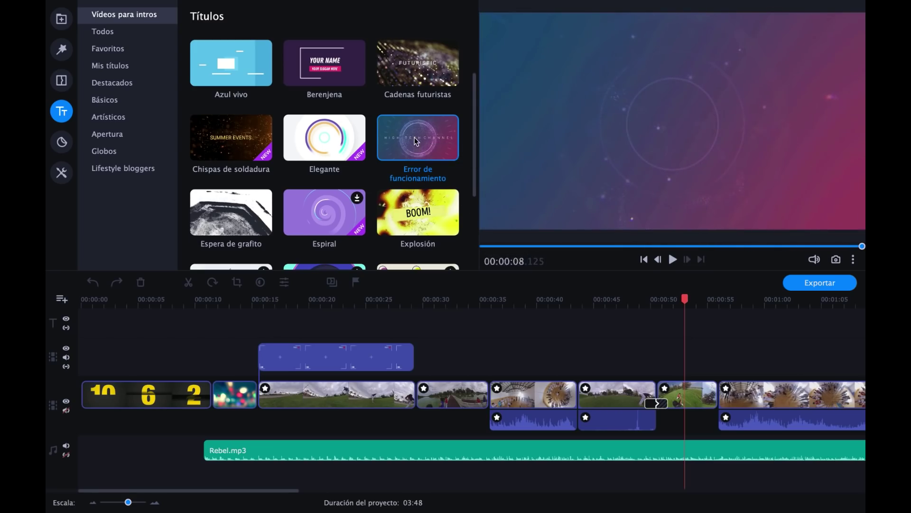
pyautogui.moveTo(415, 143); pyautogui.dragTo(84, 397)
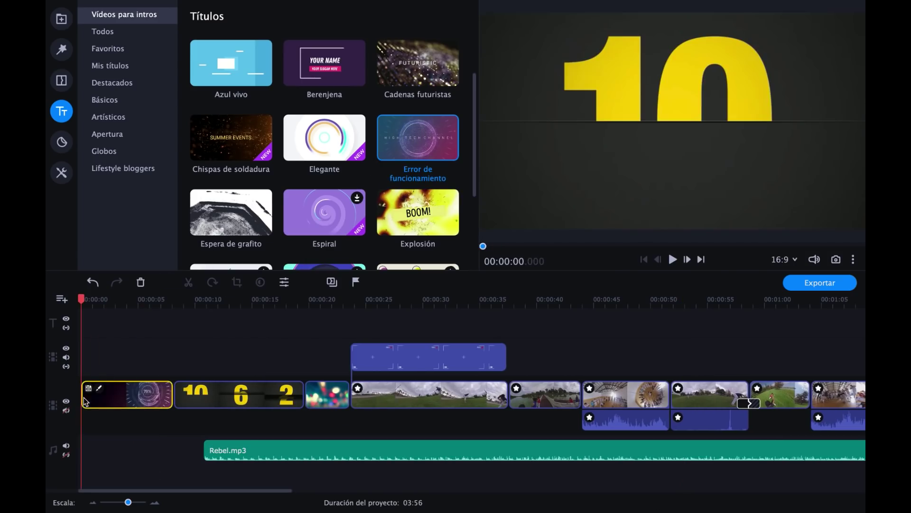
# Change the intro's two texts to QUIERO SER YOUTUBER and SUSCRÍBETE, apply the edits and play the intro
pyautogui.doubleClick(99, 392)
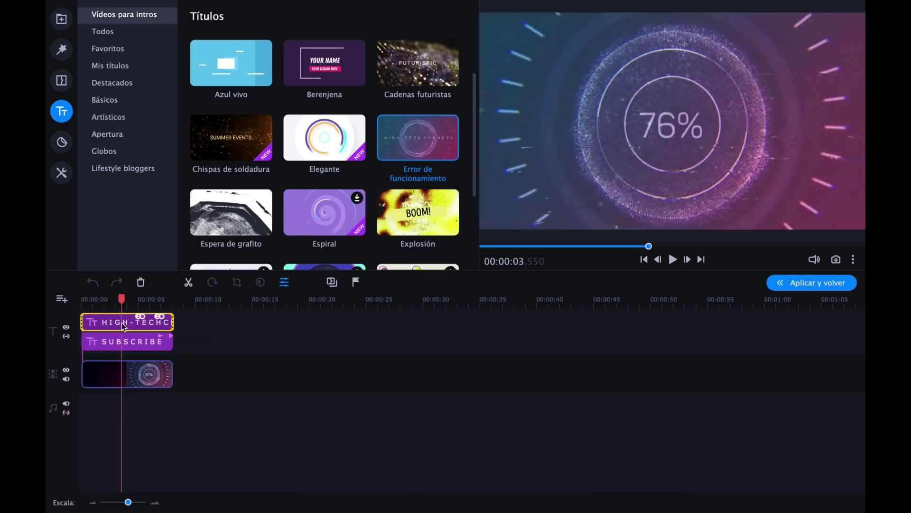
pyautogui.doubleClick(121, 323)
pyautogui.doubleClick(679, 121)
pyautogui.write('QUIERO SER YOUTU')
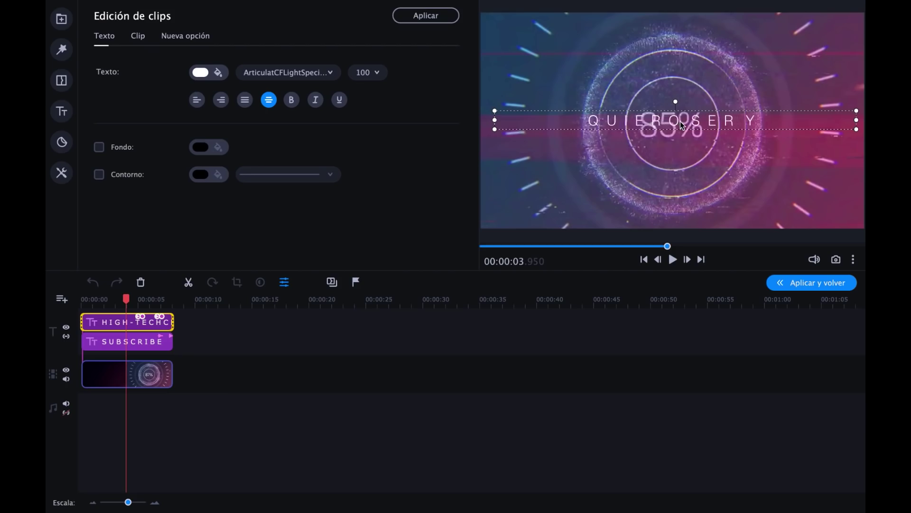
pyautogui.click(103, 341)
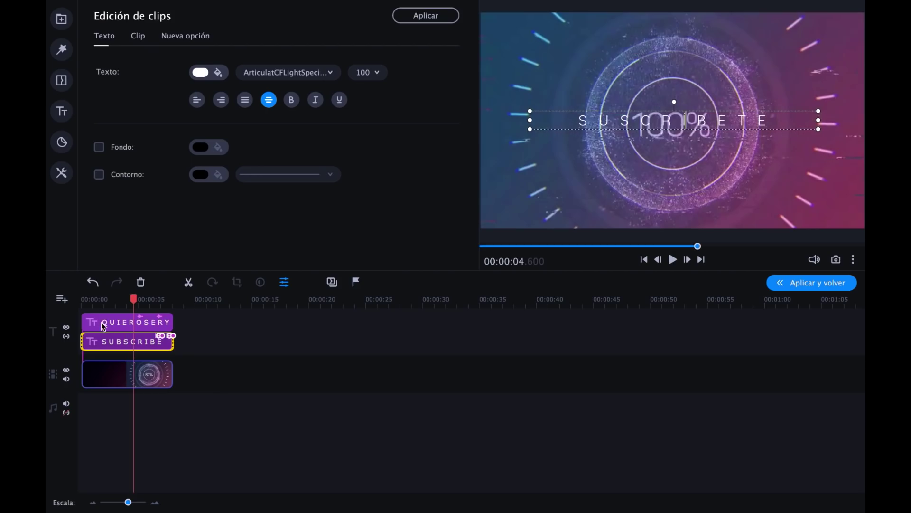
pyautogui.click(813, 283)
pyautogui.press('space')
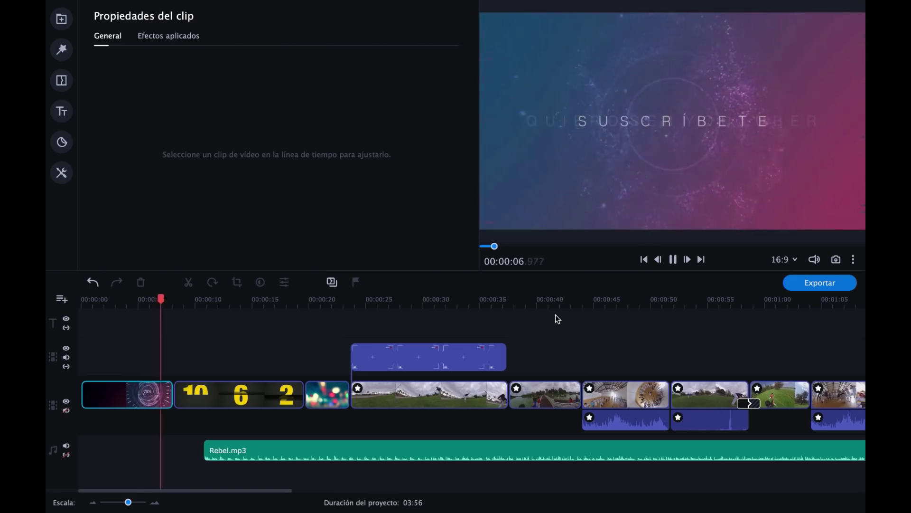
# Browse the title collection and place the Moderno – Círculo title above the start of the camera overlay
pyautogui.click(62, 111)
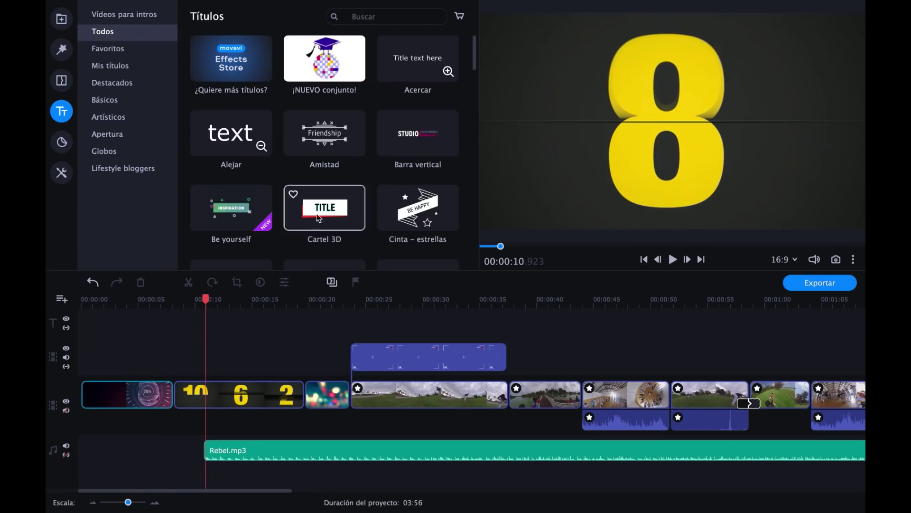
pyautogui.scroll(-5, 329, 151)
pyautogui.scroll(-12, 331, 152)
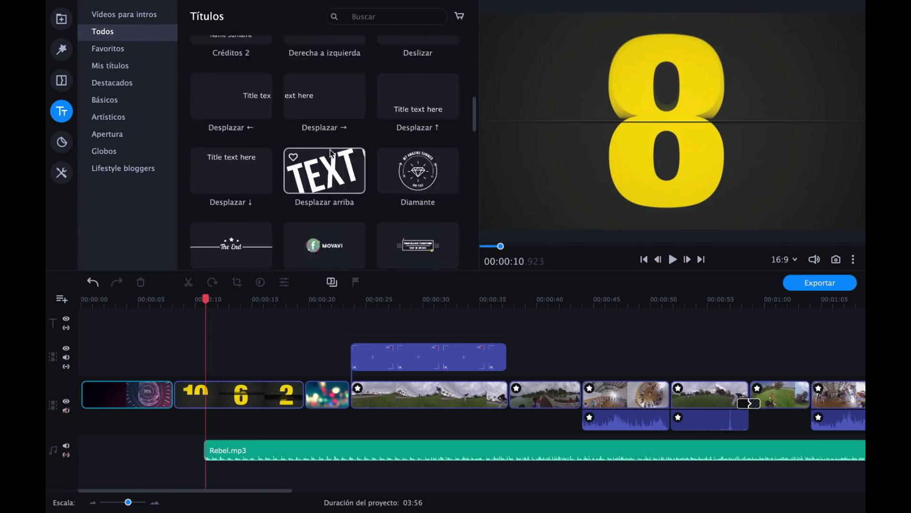
pyautogui.scroll(-2, 331, 153)
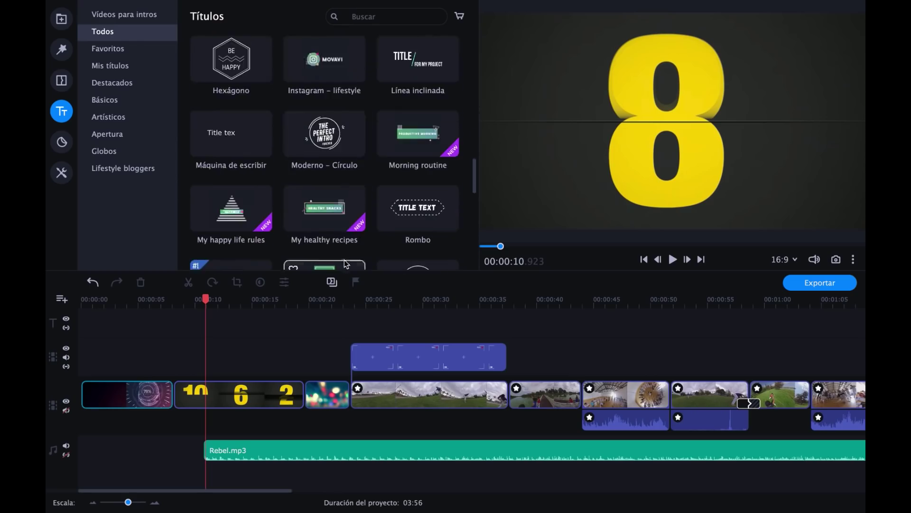
pyautogui.moveTo(331, 150); pyautogui.dragTo(356, 324)
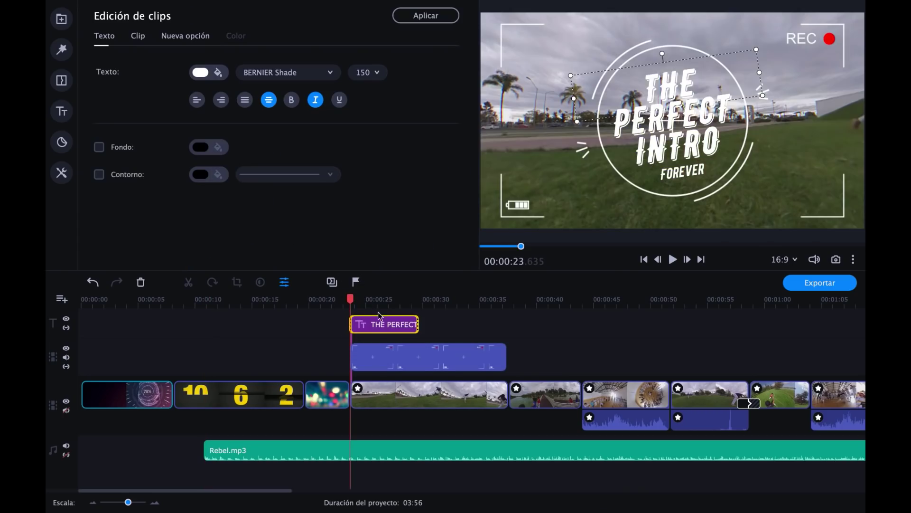
# Change the circular title's lines to QUIERO, SER, YOUTUBER and SURCRÍBETE, then play the result
pyautogui.doubleClick(653, 86)
pyautogui.write('QUIERO')
pyautogui.doubleClick(672, 116)
pyautogui.write('SER')
pyautogui.doubleClick(677, 153)
pyautogui.write('YOUTUBER')
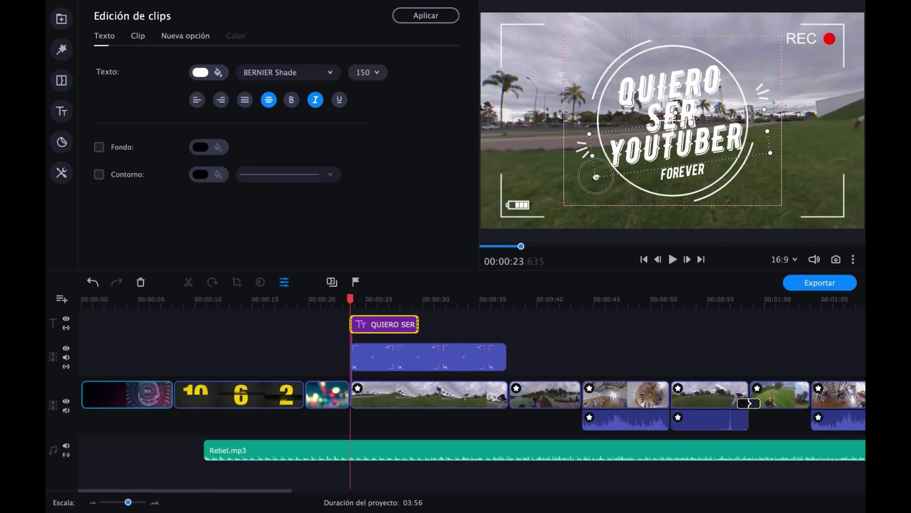
pyautogui.doubleClick(691, 174)
pyautogui.write('SURCRÍBETE')
pyautogui.click(594, 349)
pyautogui.press('space')
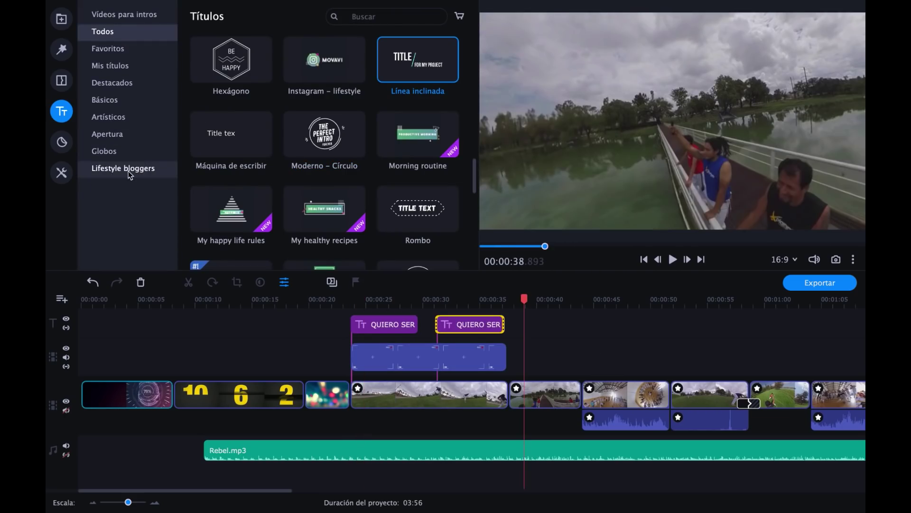
# Place the Youtube – lifestyle title from the Lifestyle bloggers collection over the start of the bridge clip
pyautogui.click(124, 171)
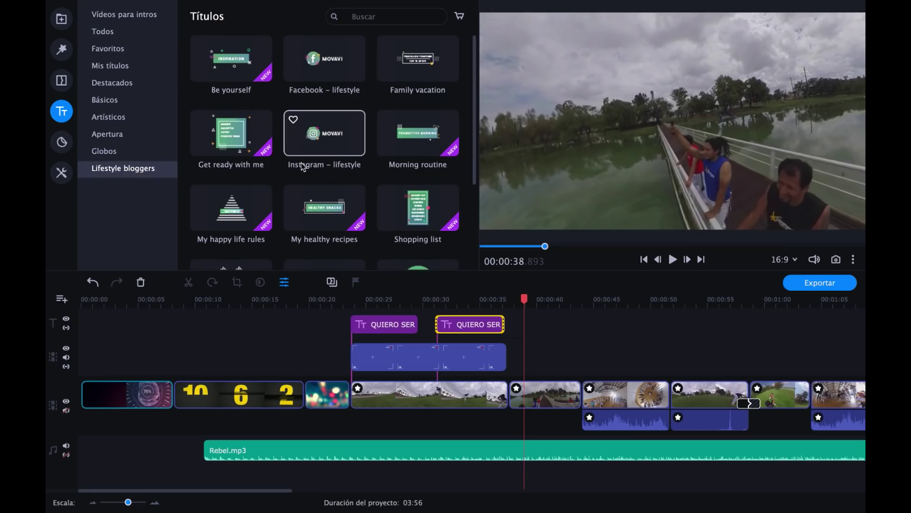
pyautogui.scroll(-3, 303, 166)
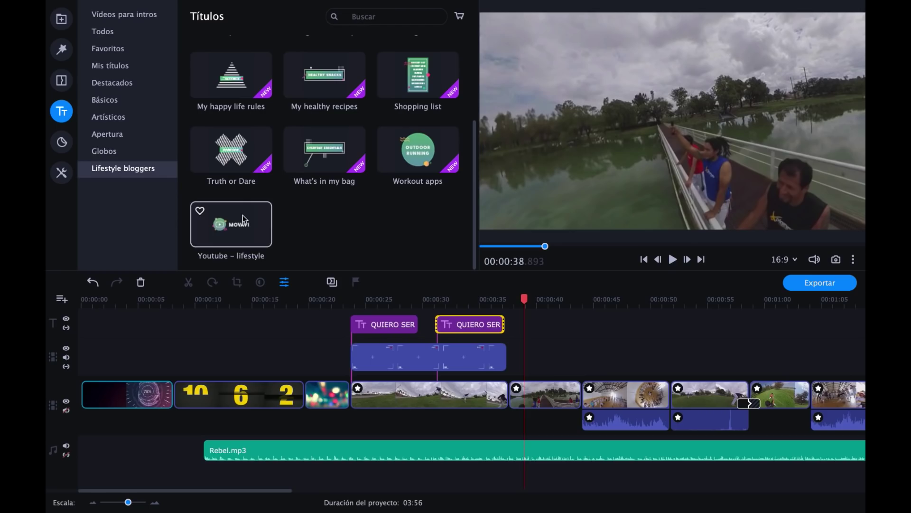
pyautogui.moveTo(243, 217); pyautogui.dragTo(515, 328)
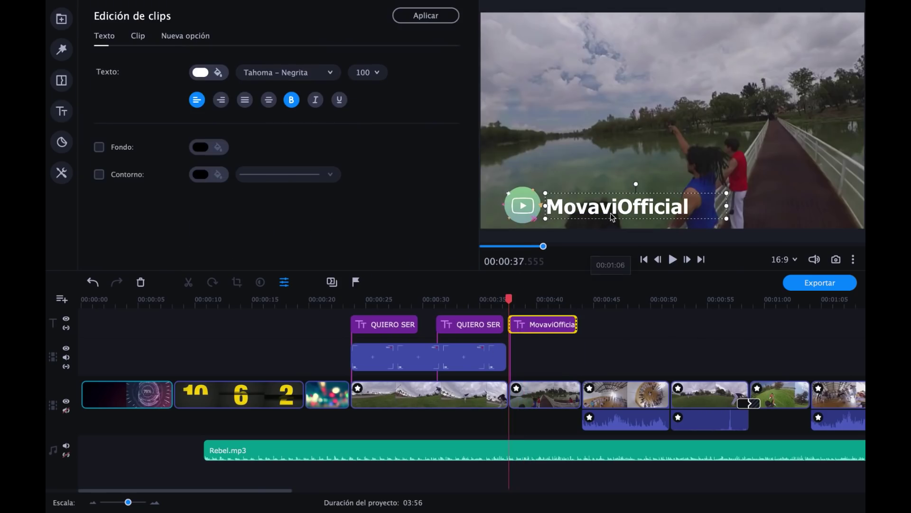
# Change the YouTube title's text to QUIERO SER YOUTUBER in a smaller size, apply it and play the result
pyautogui.write('QUIERO SER YOUTUBER')
pyautogui.click(368, 72)
pyautogui.click(380, 231)
pyautogui.click(138, 36)
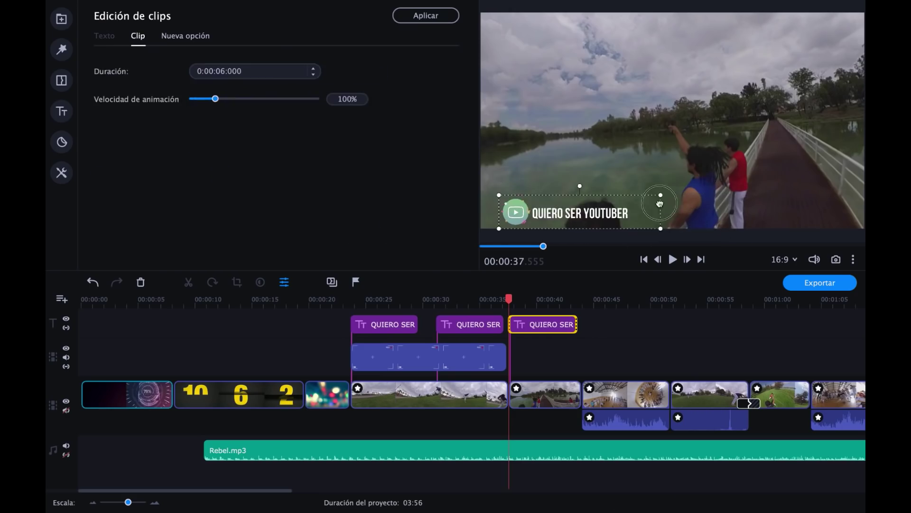
pyautogui.click(426, 15)
pyautogui.press('space')
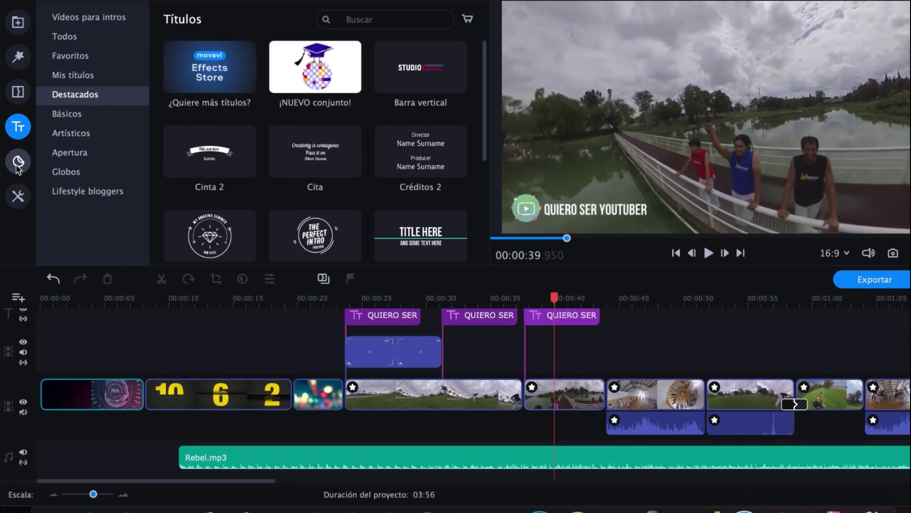
# Search the stickers for "anim" and place Rectángulo animado on the title track at about 51 seconds
pyautogui.click(18, 161)
pyautogui.scroll(-10, 335, 142)
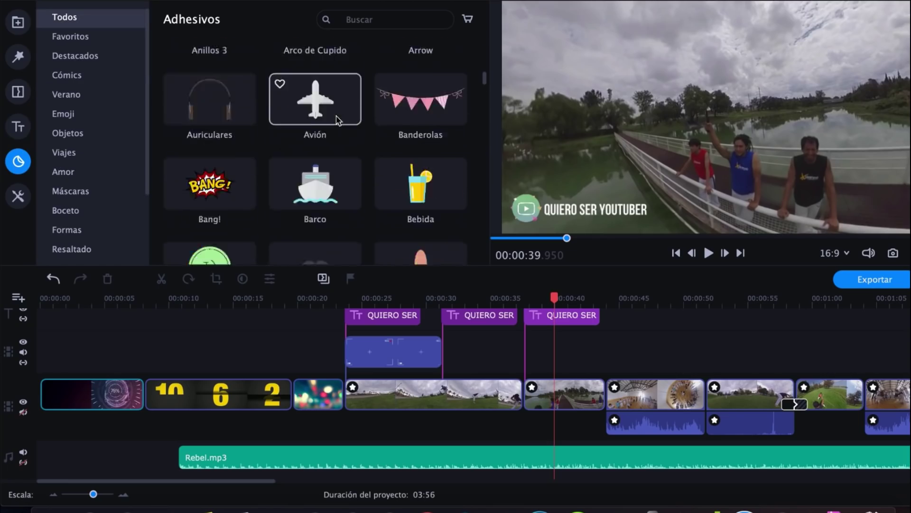
pyautogui.scroll(-20, 333, 175)
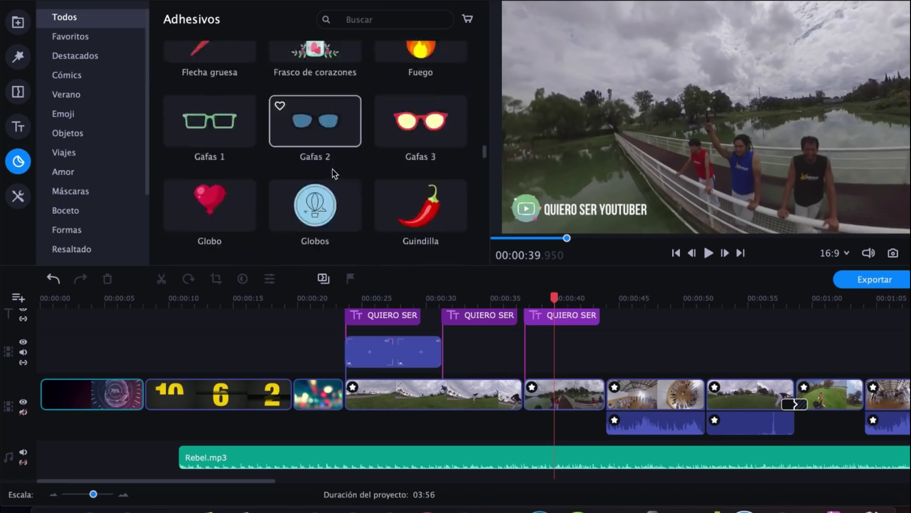
pyautogui.click(361, 21)
pyautogui.write('anim')
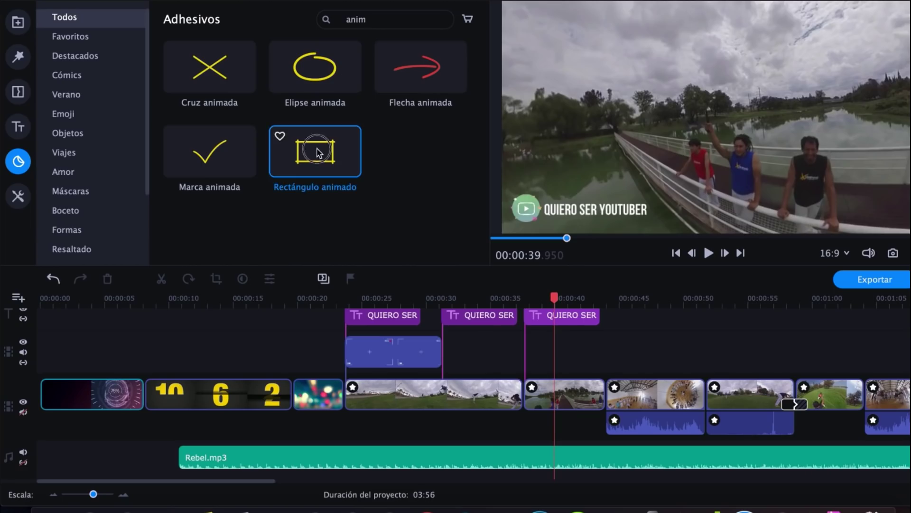
pyautogui.moveTo(311, 147); pyautogui.dragTo(727, 332)
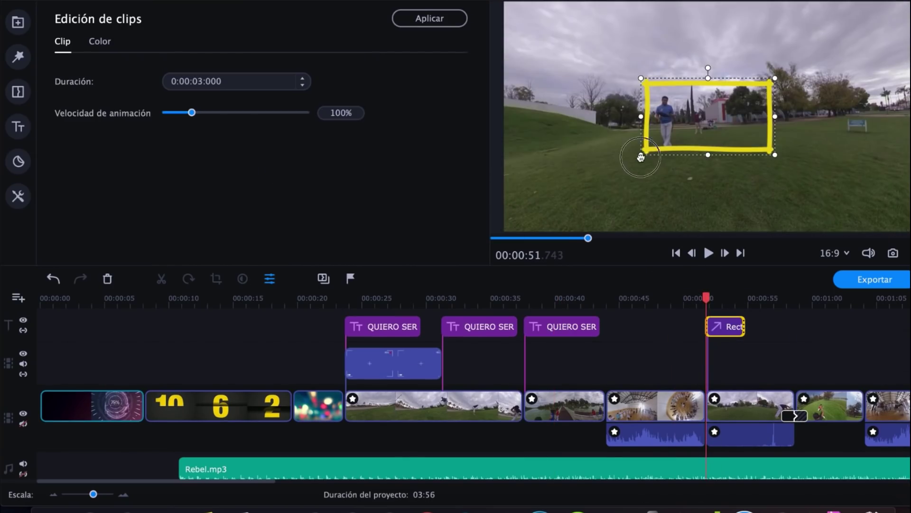
# Enlarge the animated rectangle to the left, downwards and upwards so it frames the standing man, and play it
pyautogui.moveTo(641, 157); pyautogui.dragTo(605, 179)
pyautogui.moveTo(698, 175); pyautogui.dragTo(689, 212)
pyautogui.moveTo(689, 81); pyautogui.dragTo(689, 21)
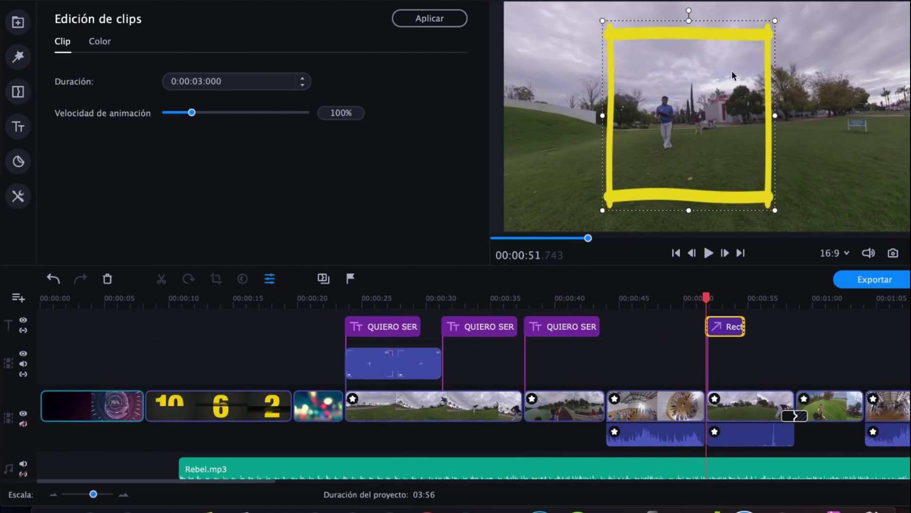
pyautogui.click(709, 253)
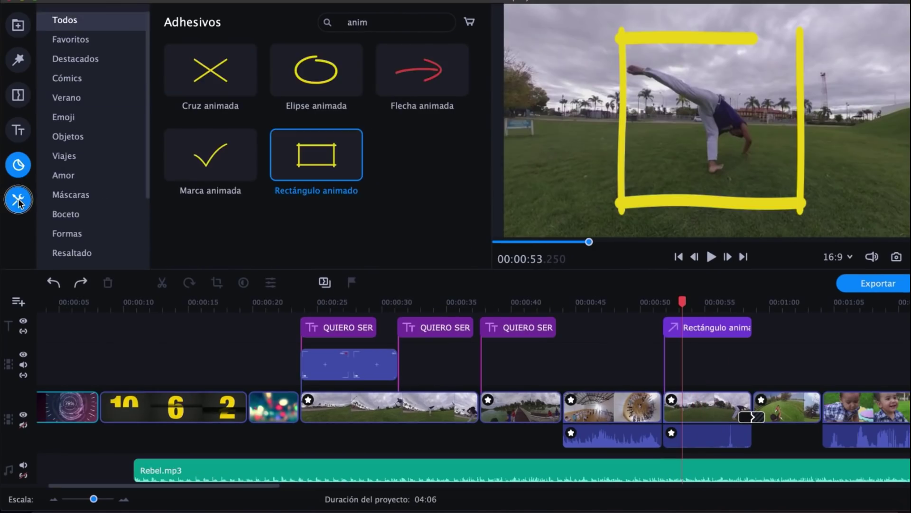
# Open the advanced color adjustments for the laughing child's clip at about 1:10
pyautogui.click(19, 201)
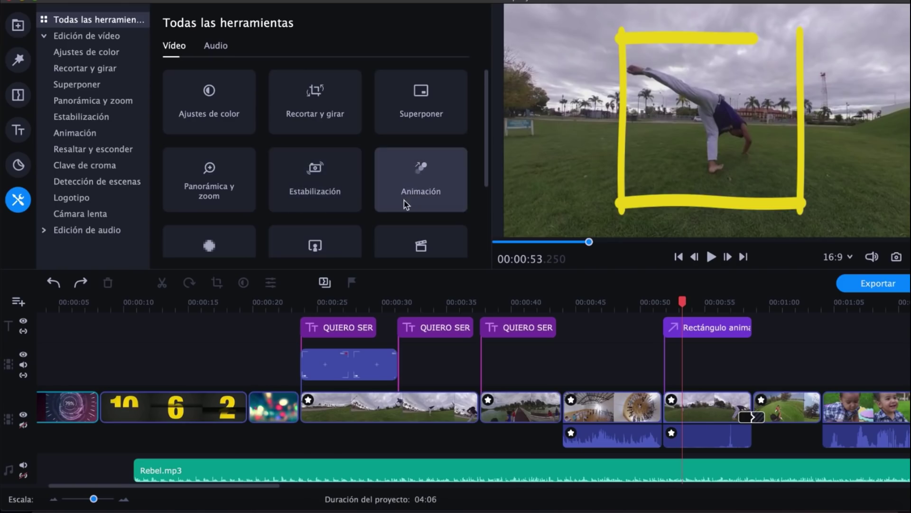
pyautogui.click(209, 111)
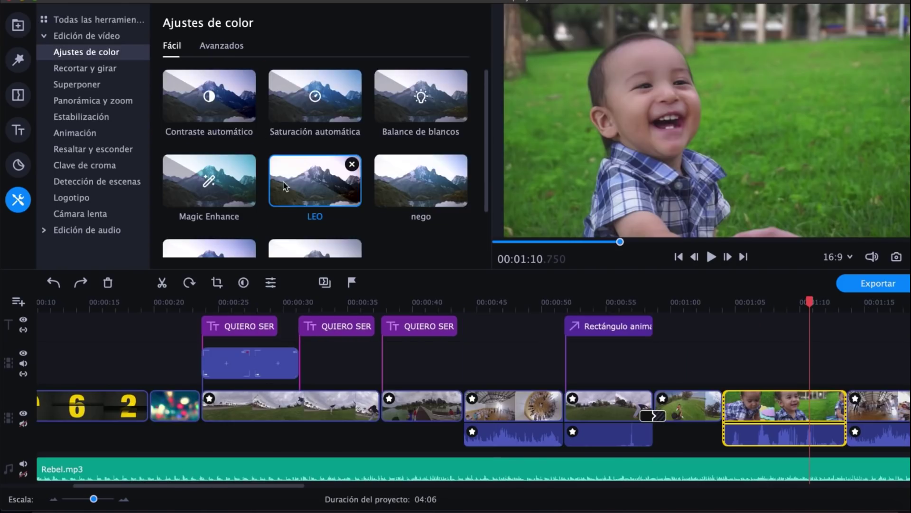
pyautogui.click(216, 48)
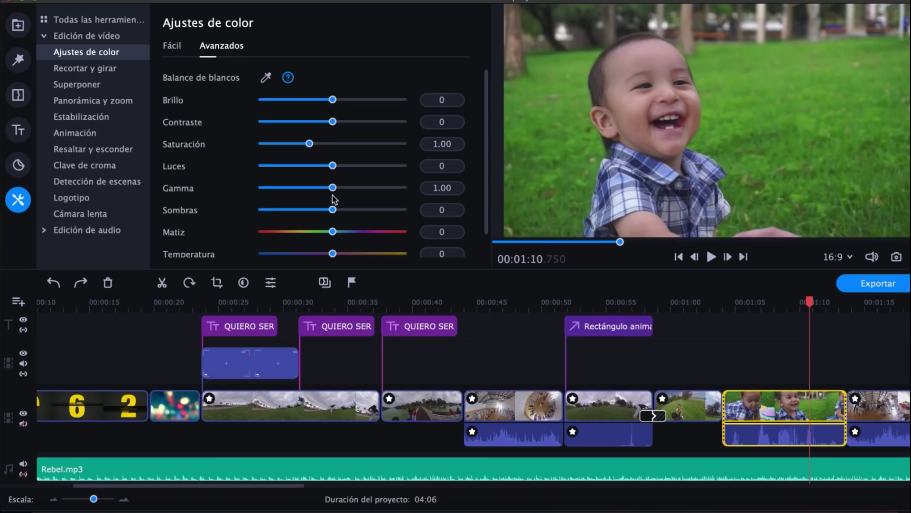
# Apply the LEO color preset to the laughing child's clip
pyautogui.click(176, 48)
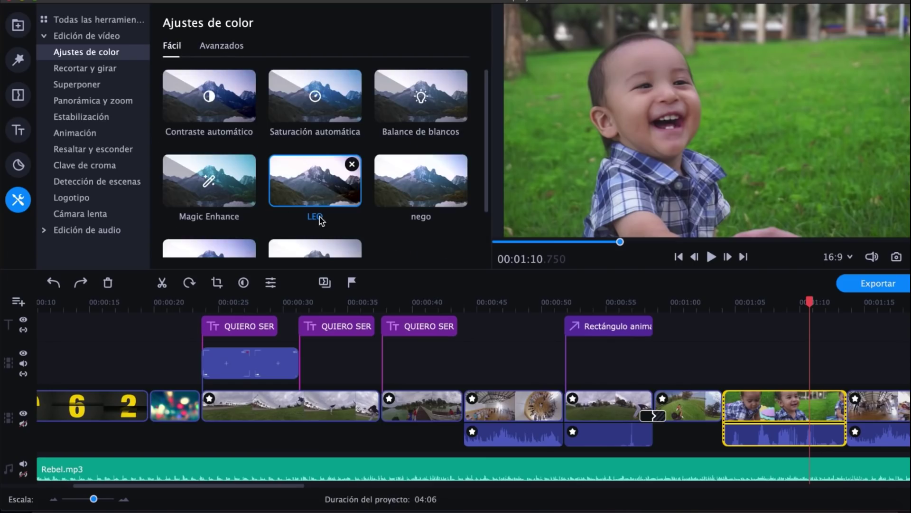
pyautogui.moveTo(309, 192); pyautogui.dragTo(811, 407)
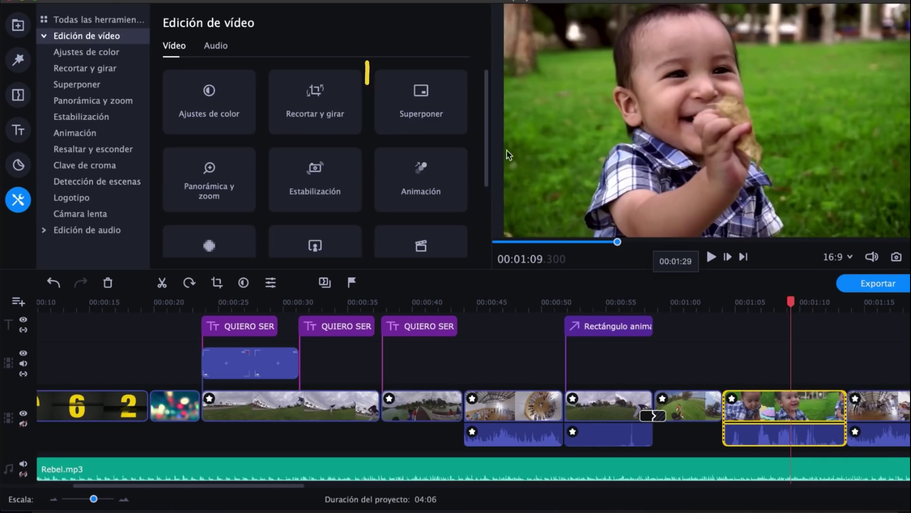
# Apply the Trío - izquierda overlay layout to the handstand clip at about 56 seconds
pyautogui.click(443, 111)
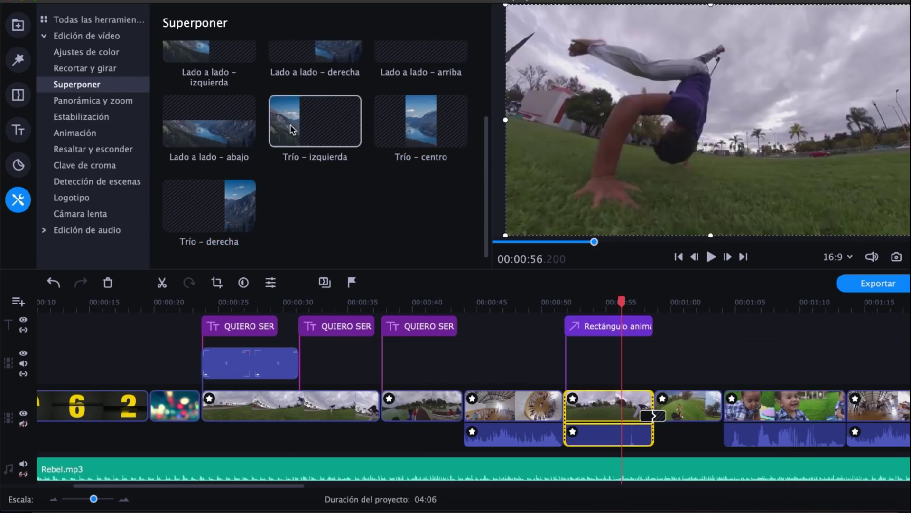
pyautogui.click(292, 129)
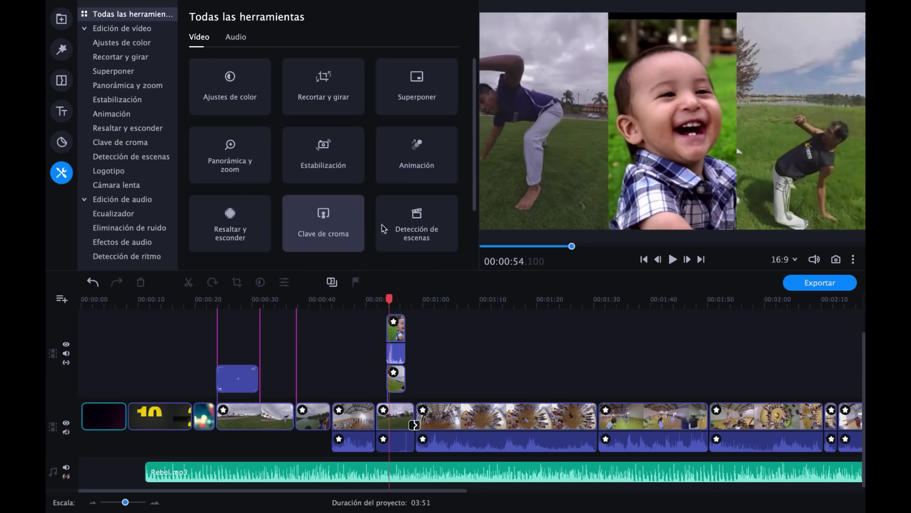
# Apply noise removal to the Rebel.mp3 music track and set its suppression to about 40%
pyautogui.click(240, 38)
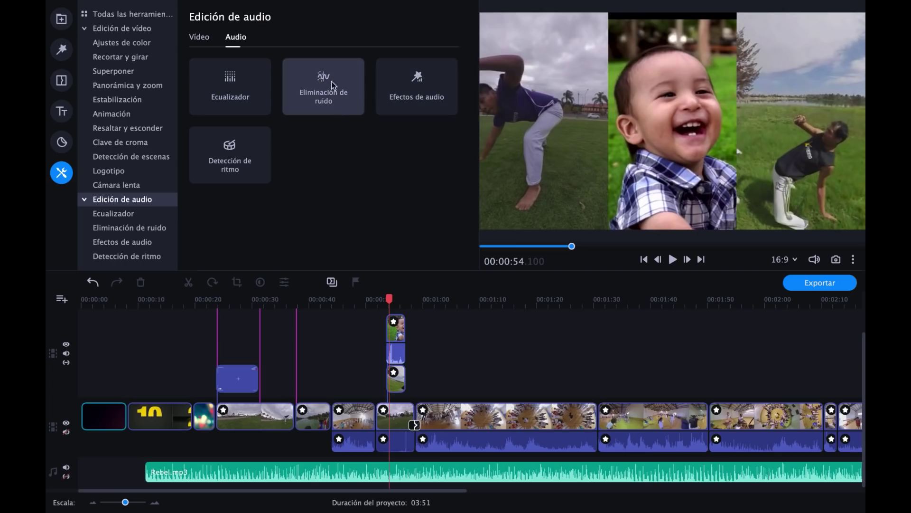
pyautogui.click(319, 86)
pyautogui.click(398, 471)
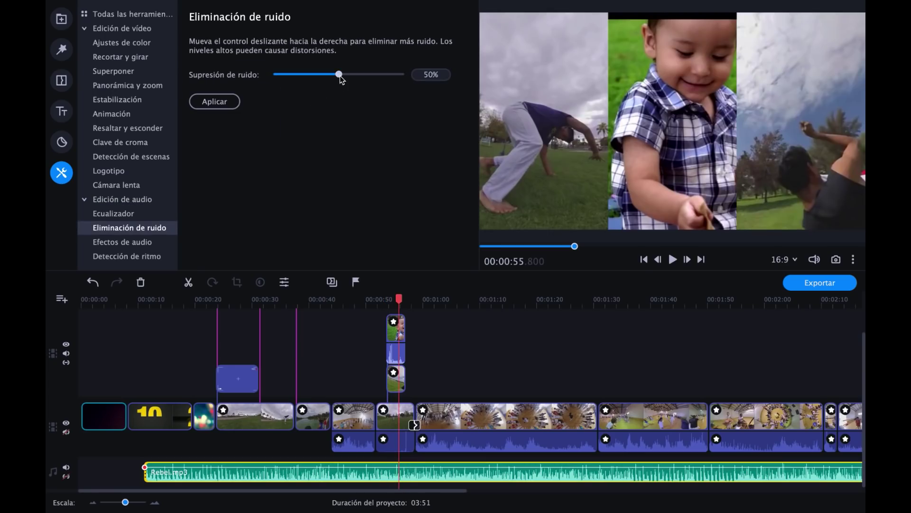
pyautogui.moveTo(340, 77); pyautogui.dragTo(321, 78)
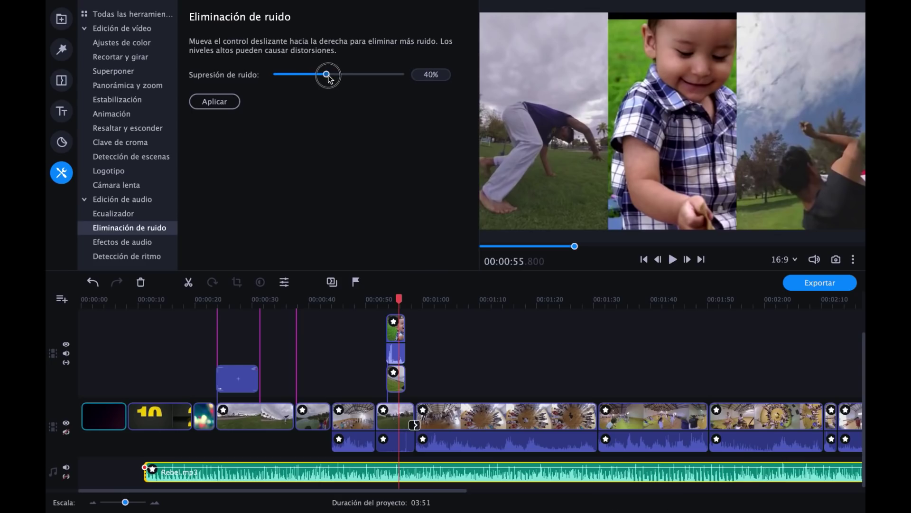
# Detect the audio beats of Rebel.mp3 and check the frames at the beat markers between about 0:50 and 1:00
pyautogui.click(127, 199)
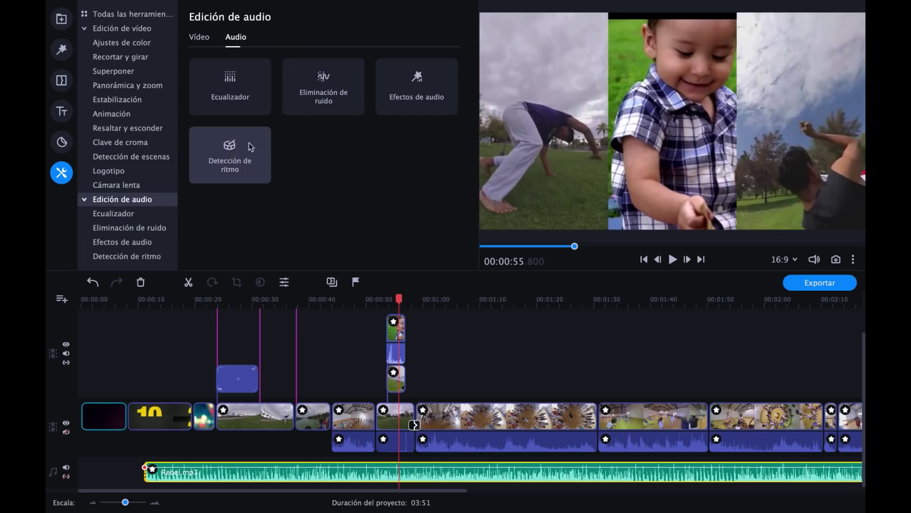
pyautogui.click(234, 162)
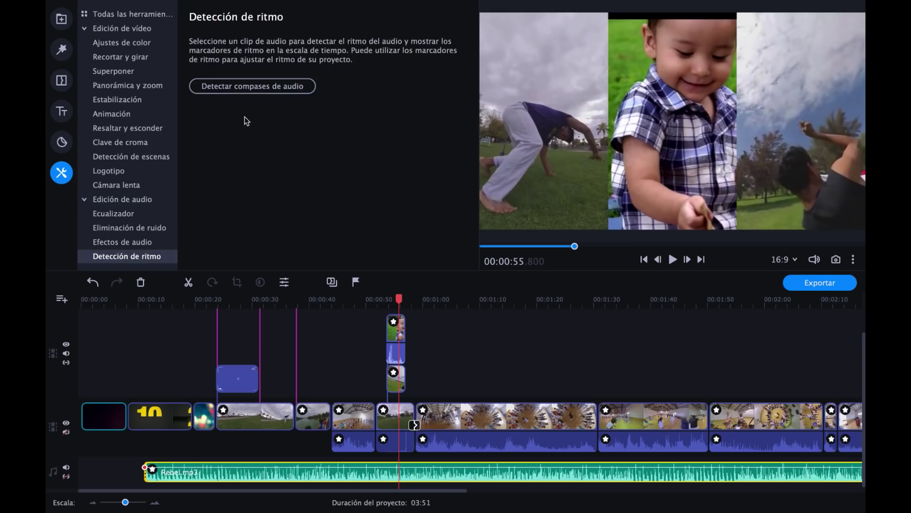
pyautogui.click(267, 90)
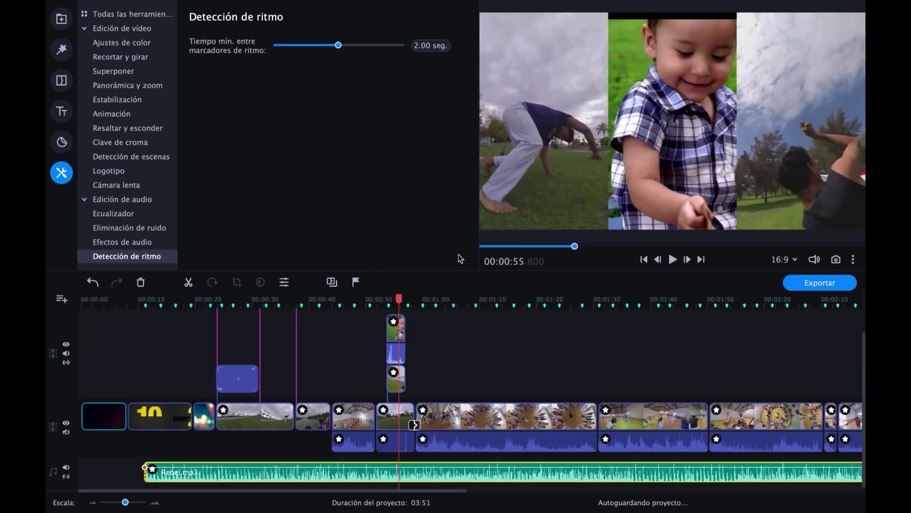
pyautogui.click(371, 306)
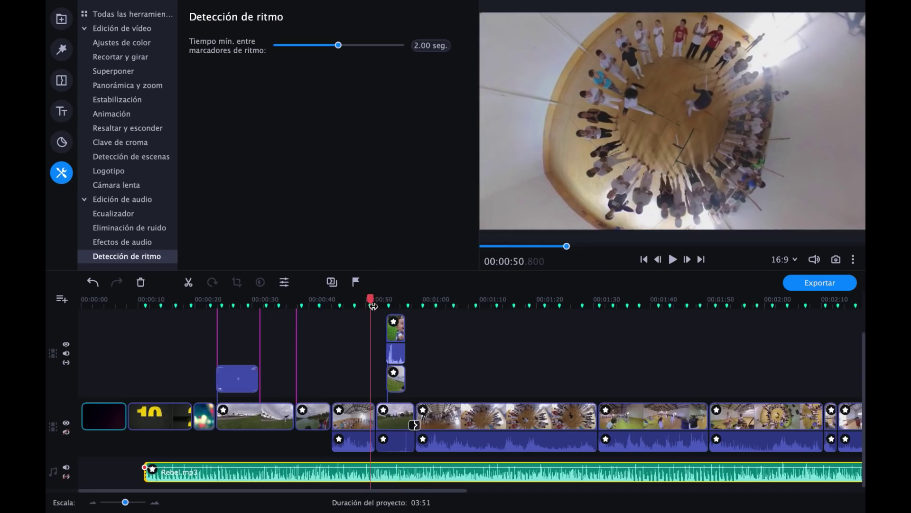
pyautogui.click(389, 305)
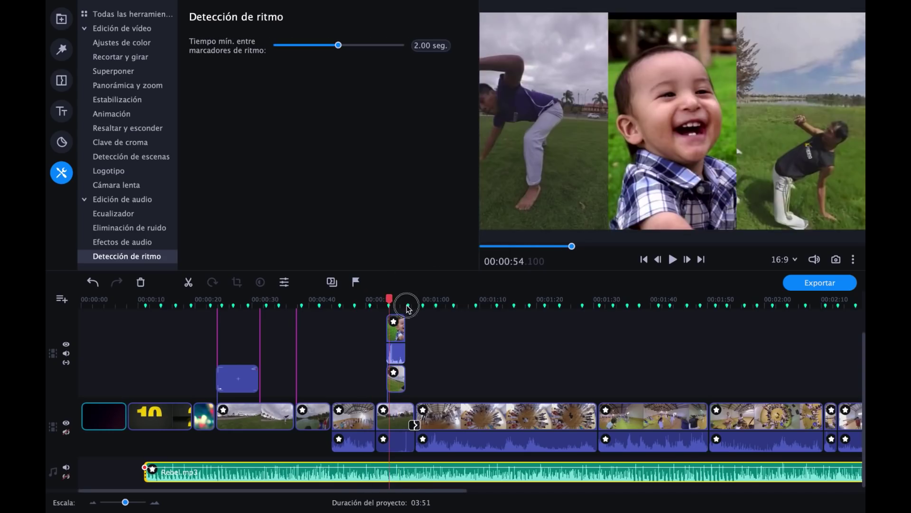
pyautogui.click(407, 306)
pyautogui.click(424, 306)
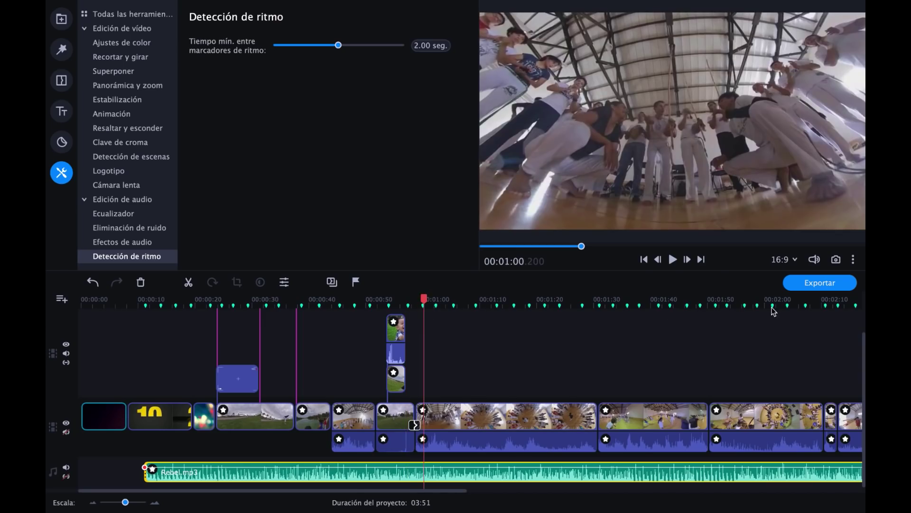
# Split the indoor capoeira circle clip at five successive beat markers, from about 1:05 to 1:18
pyautogui.click(453, 305)
pyautogui.hotkey('ctrl', 'b')
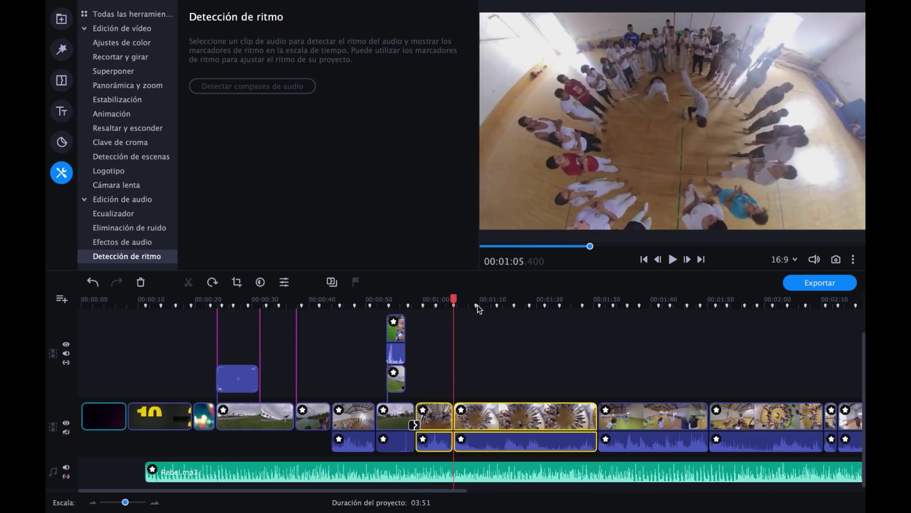
pyautogui.click(476, 306)
pyautogui.hotkey('ctrl', 'b')
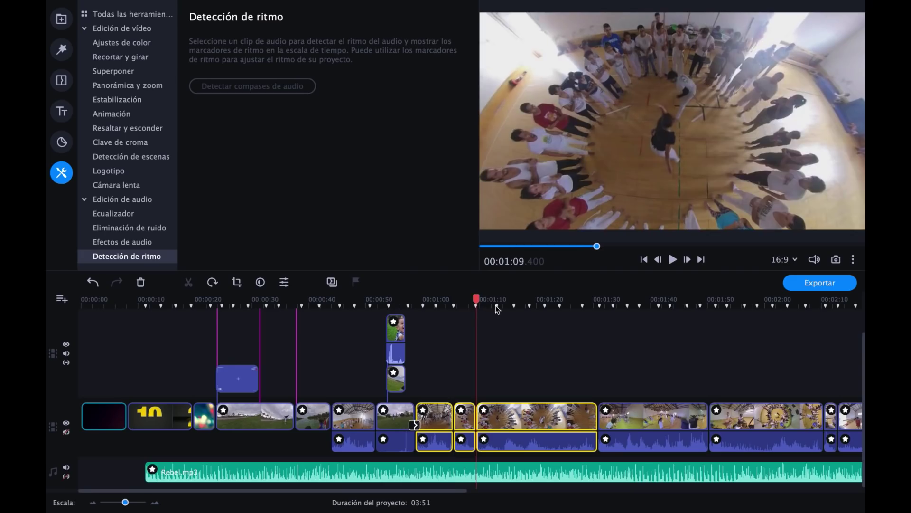
pyautogui.click(497, 307)
pyautogui.hotkey('ctrl', 'b')
pyautogui.click(514, 306)
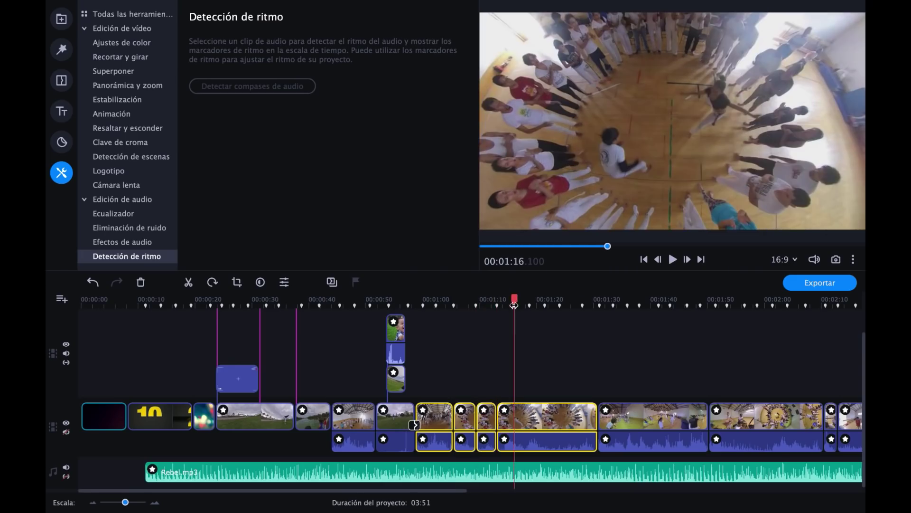
pyautogui.hotkey('ctrl', 'b')
pyautogui.click(529, 306)
pyautogui.hotkey('ctrl', 'b')
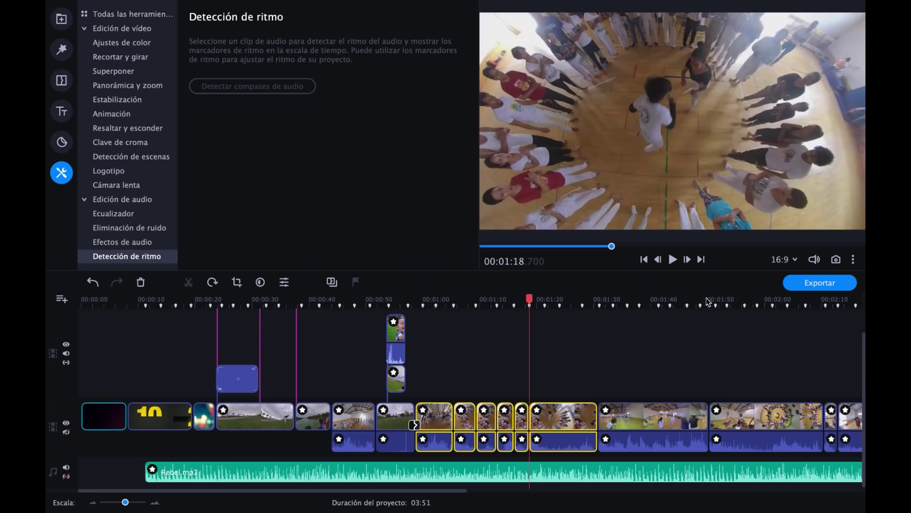
# Set up an MP4 export with the title "quiero ser youtuber" and Máxima quality
pyautogui.click(825, 283)
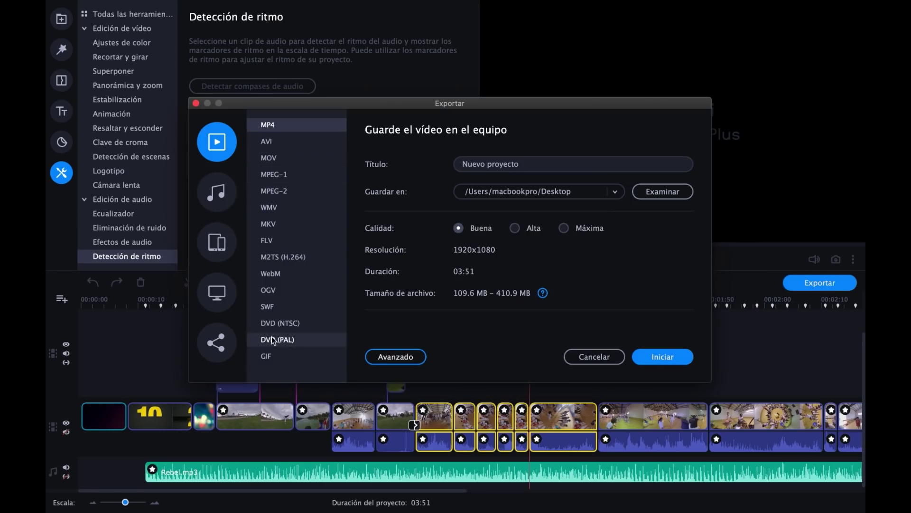
pyautogui.click(522, 163)
pyautogui.write('quiero ser youtuber')
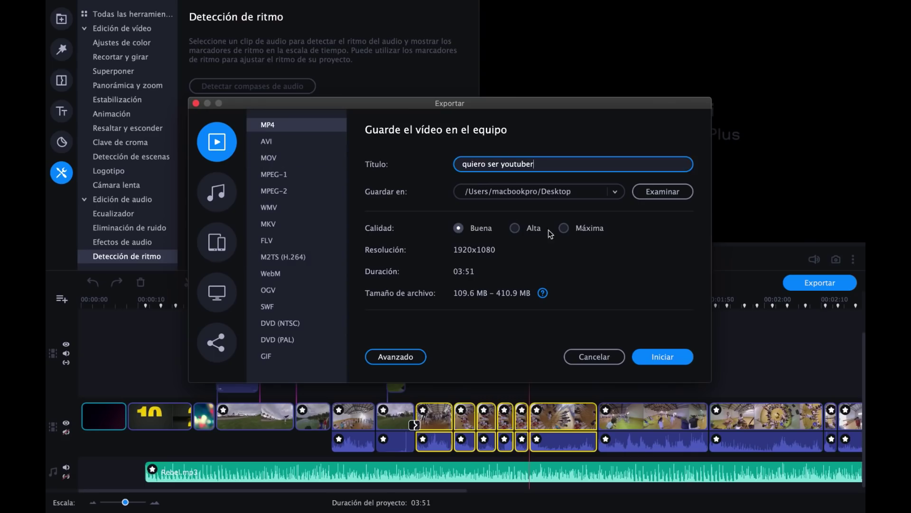
pyautogui.click(564, 229)
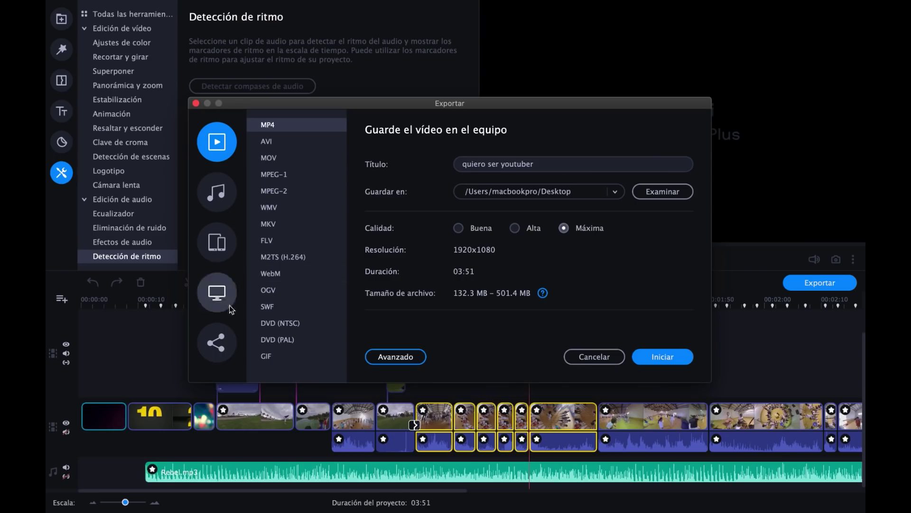
# Switch the export to uploading on YouTube and start signing in to the account
pyautogui.click(217, 342)
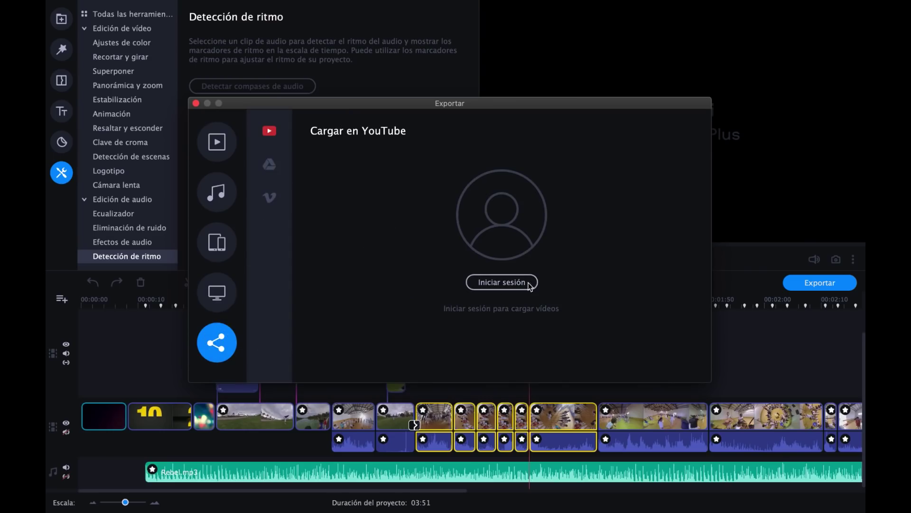
pyautogui.click(497, 282)
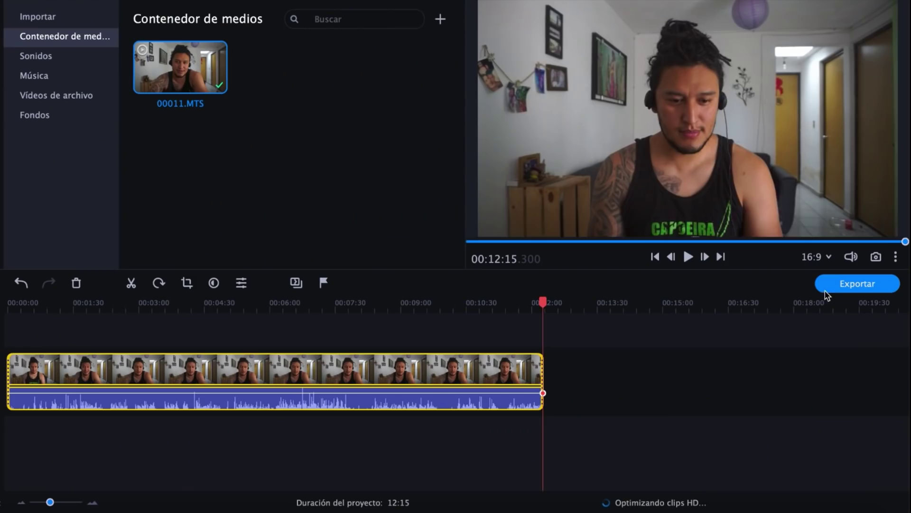
# Export the 00011.MTS project as MP4 in Máxima quality to the Desktop
pyautogui.click(862, 284)
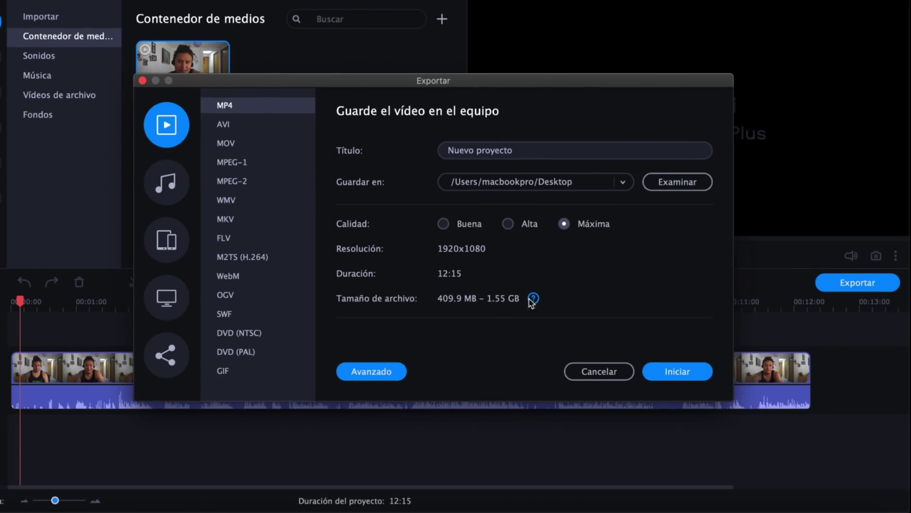
pyautogui.click(673, 370)
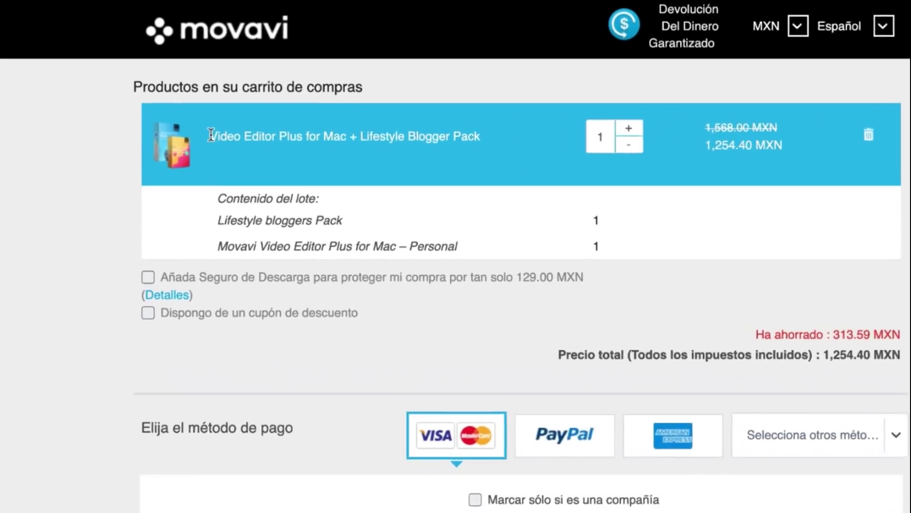
# In the Movavi web store's cart, highlight the product name Video Editor Plus for Mac + Lifestyle Blogger Pack
pyautogui.moveTo(208, 108); pyautogui.dragTo(429, 106)
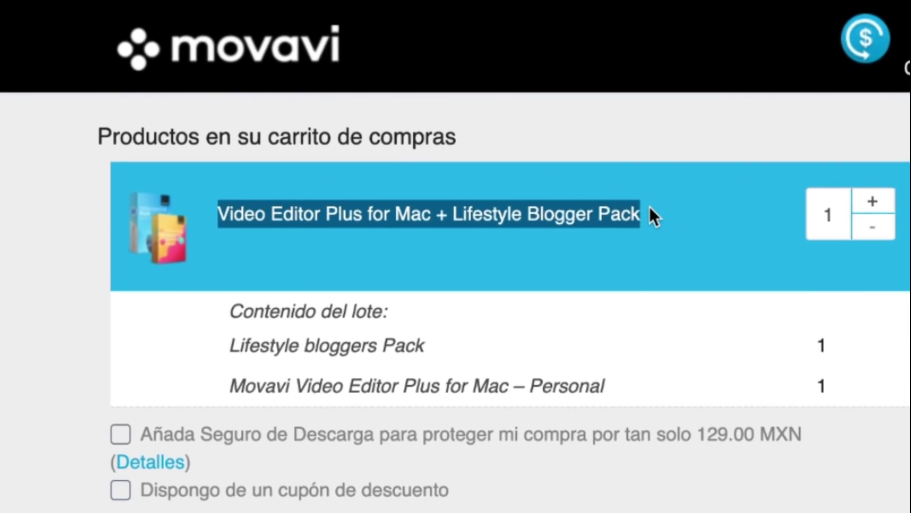